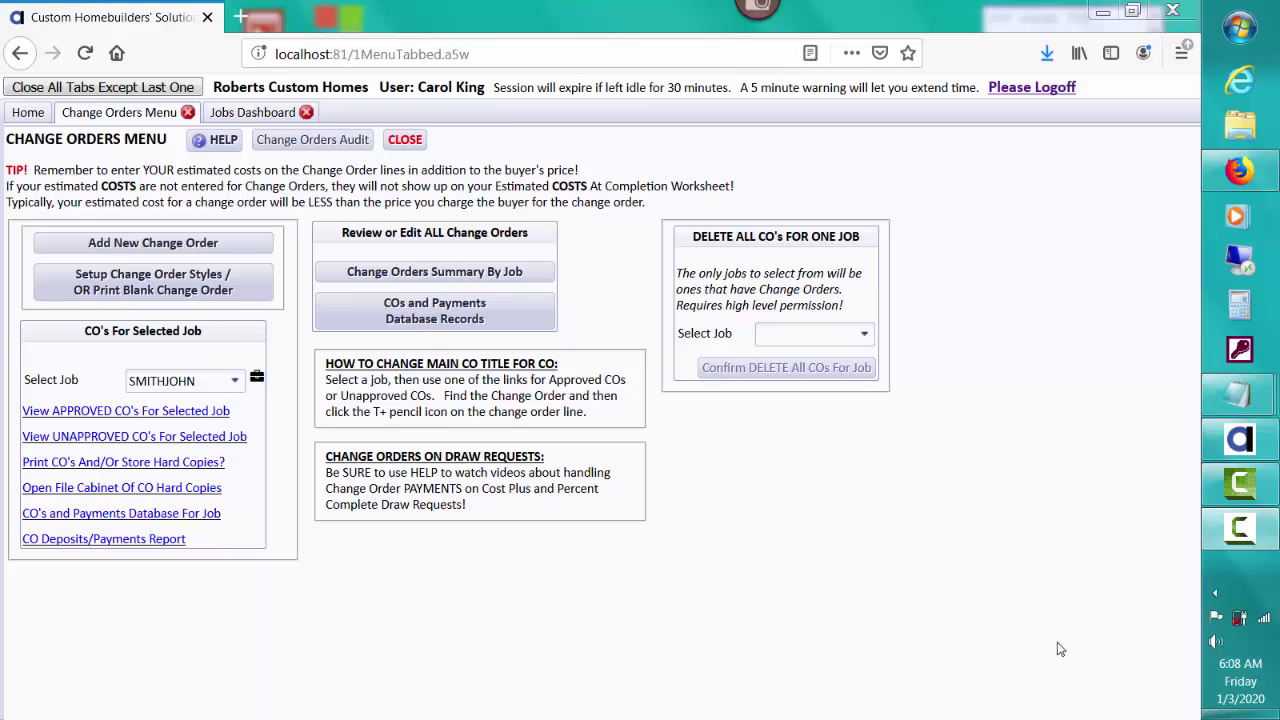
click(28, 112)
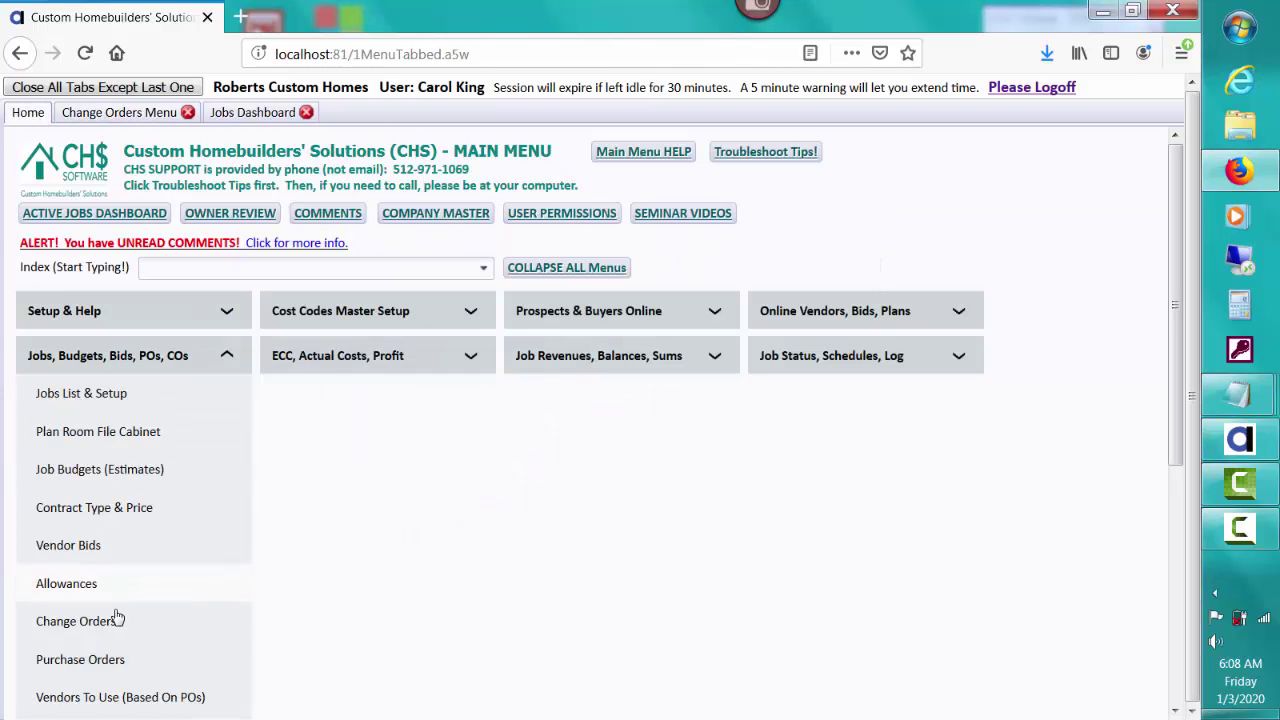
click(130, 112)
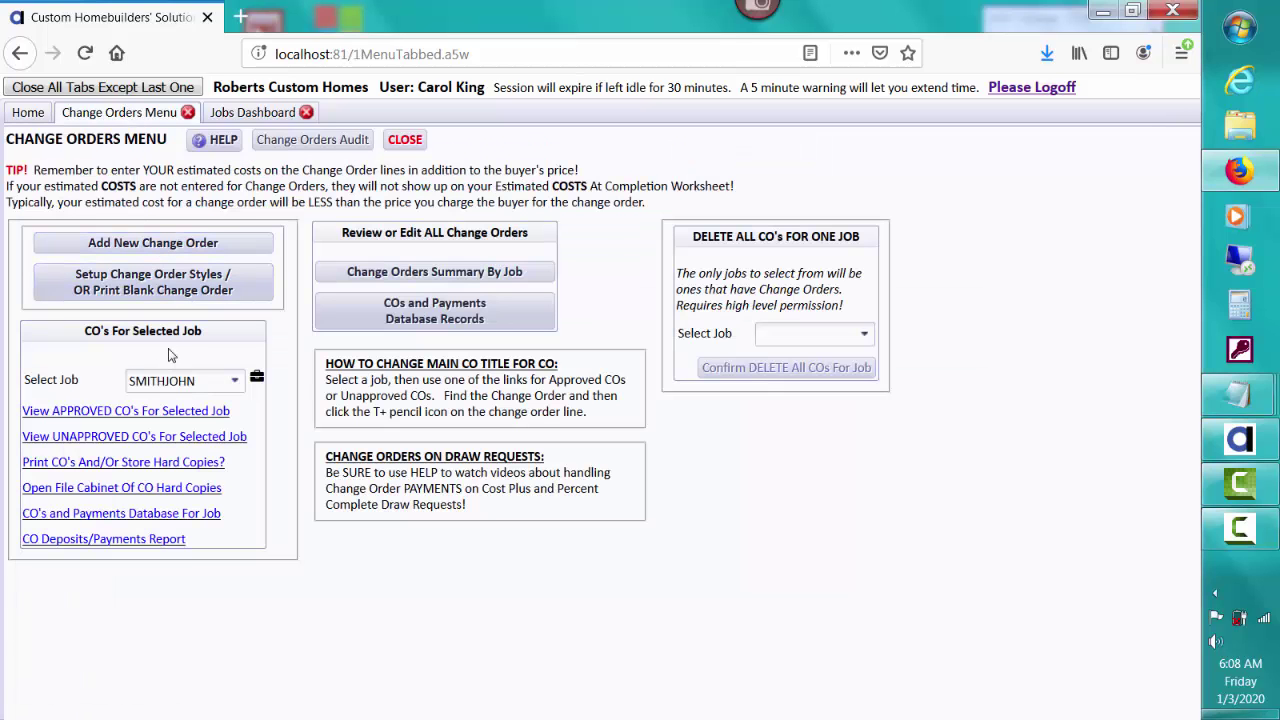
click(230, 113)
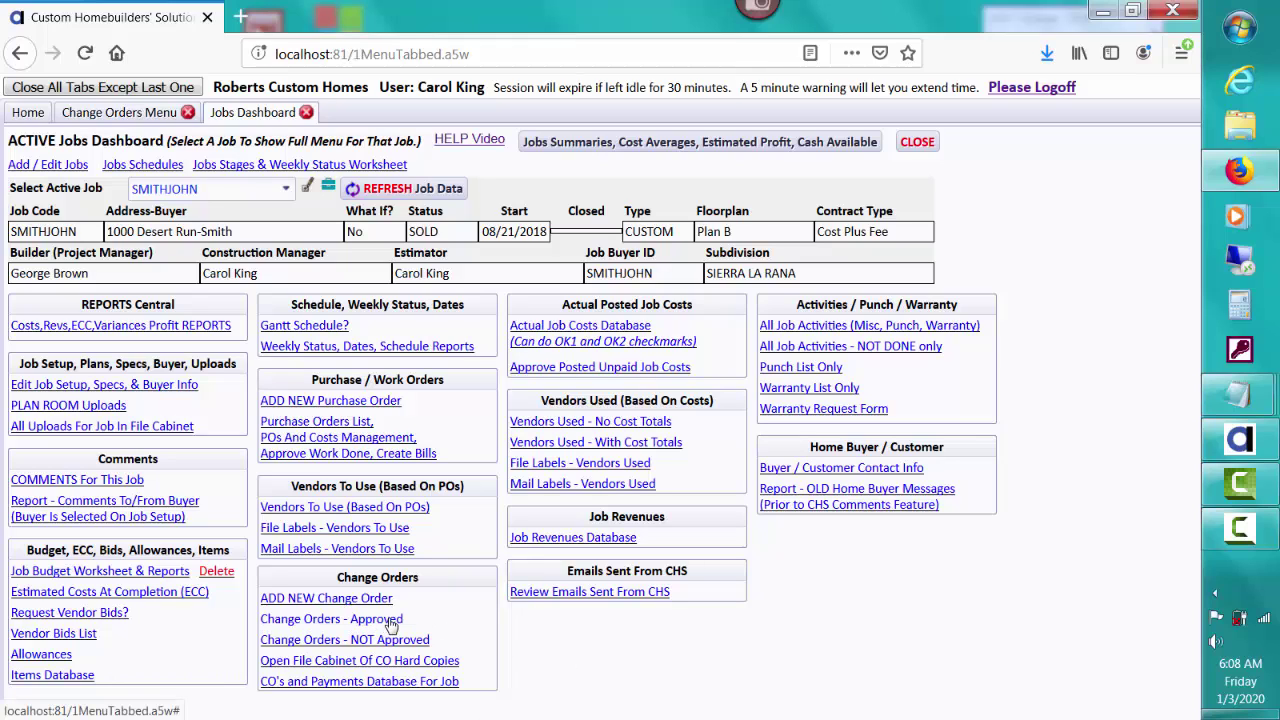
click(164, 116)
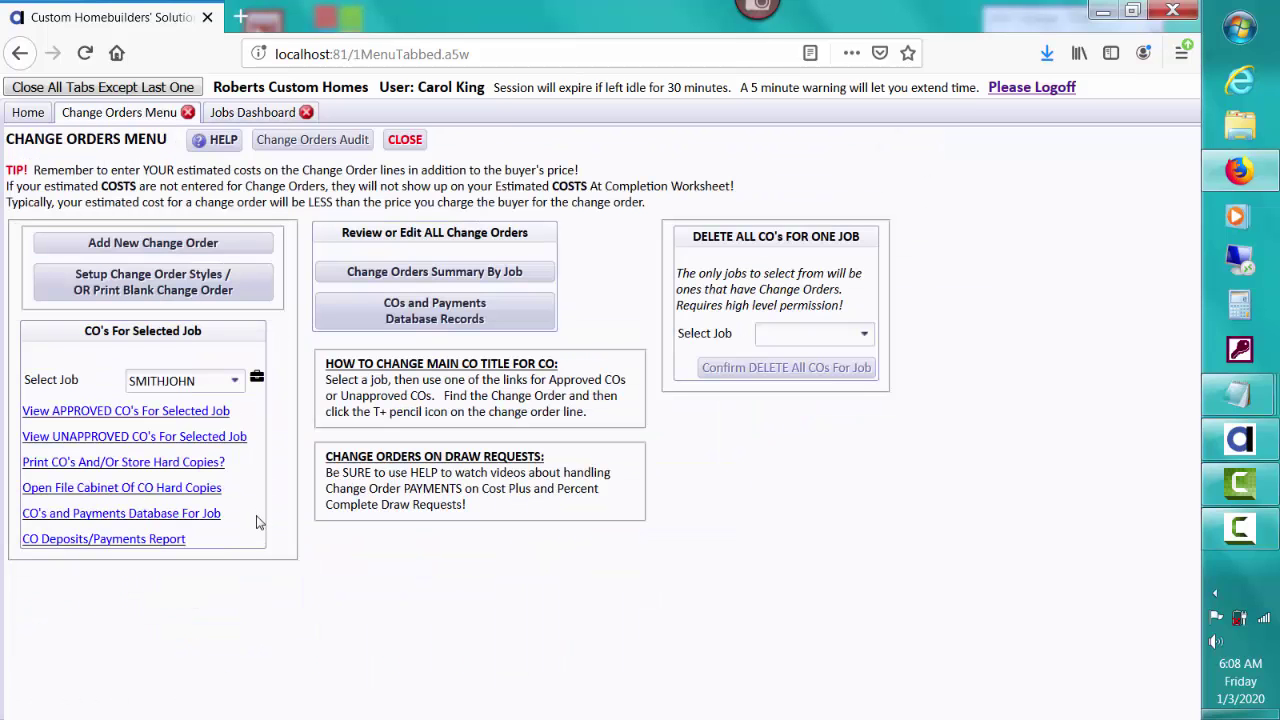
Step: Open approved change order SMITHJOHN-01, review its four patio lines, and edit the Slab For Patio line
click(221, 413)
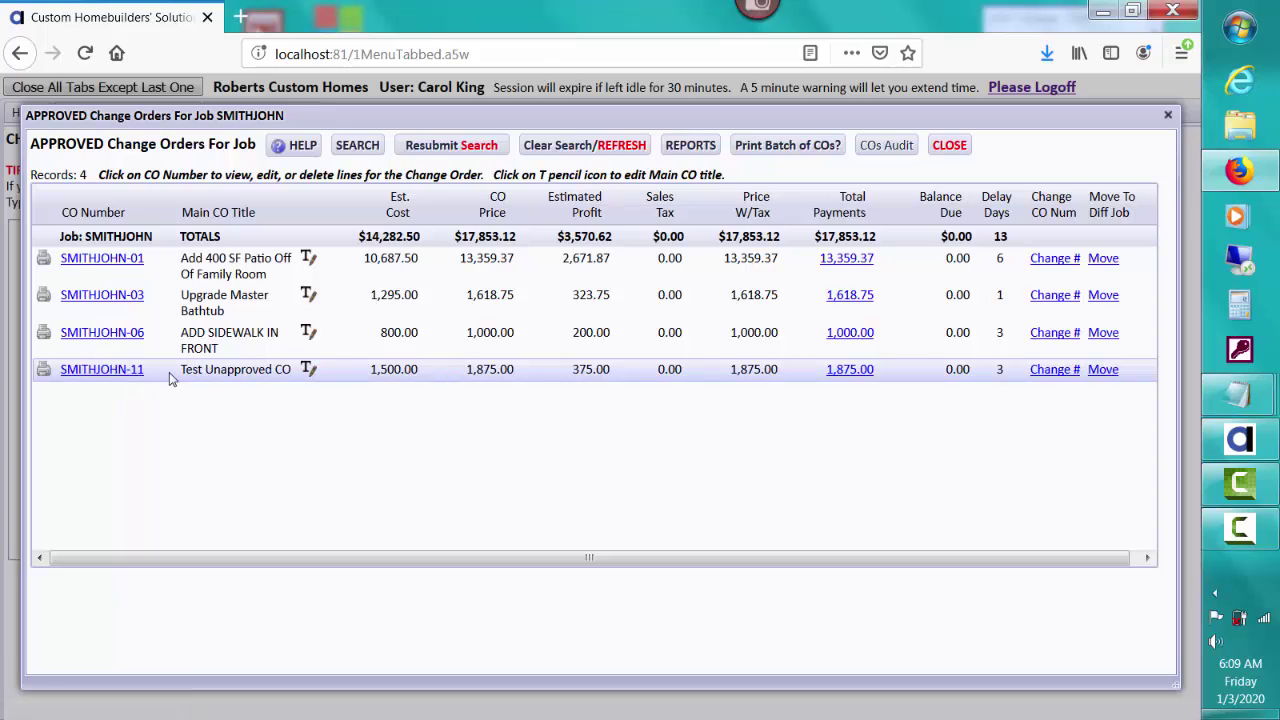
click(104, 262)
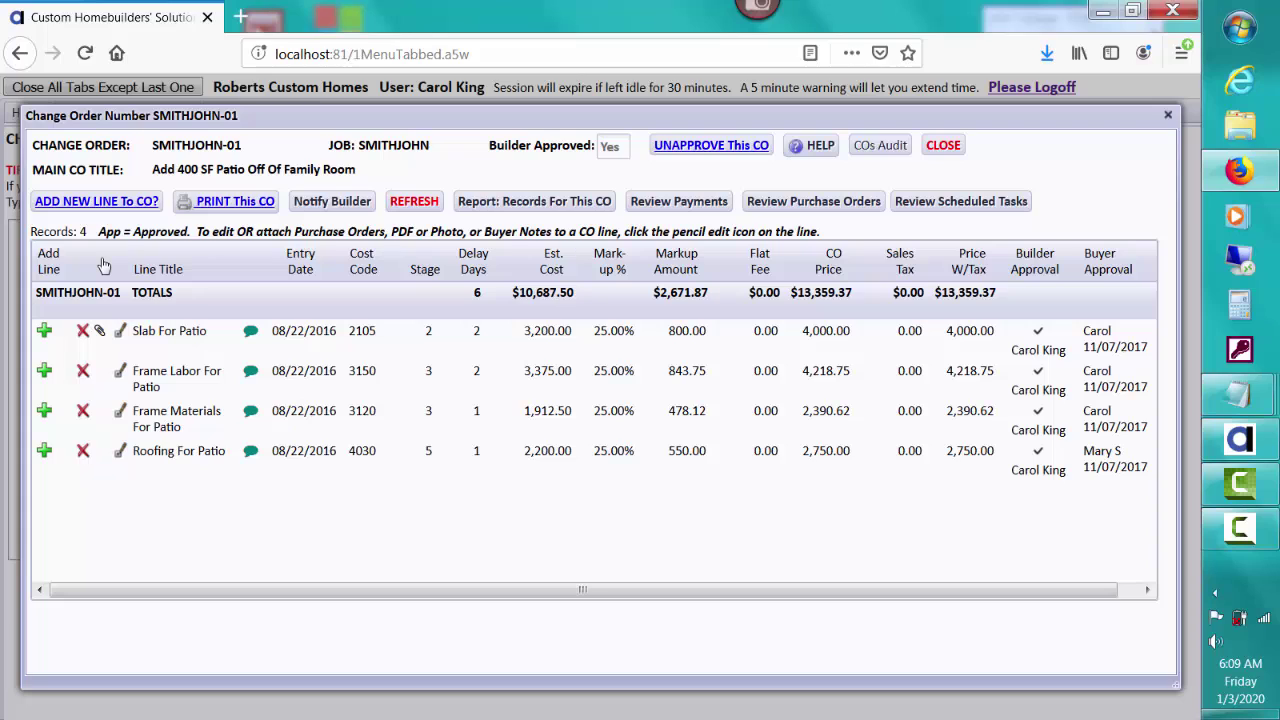
click(200, 338)
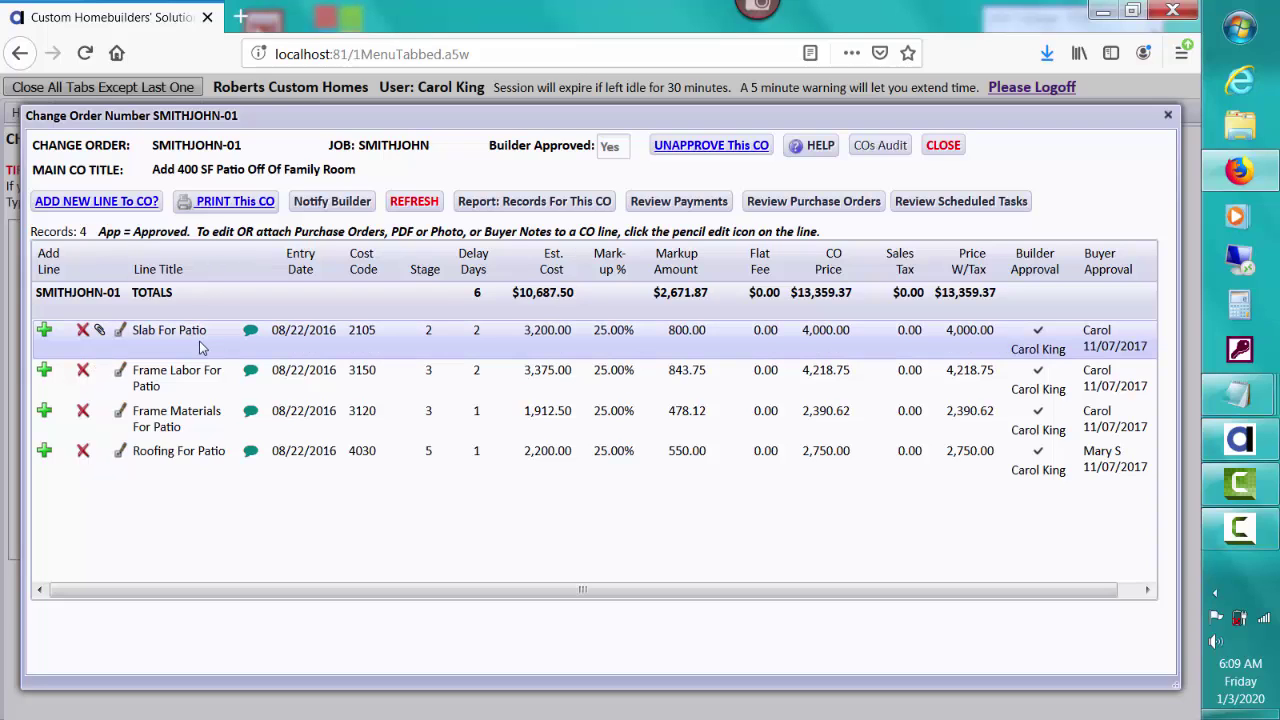
click(208, 378)
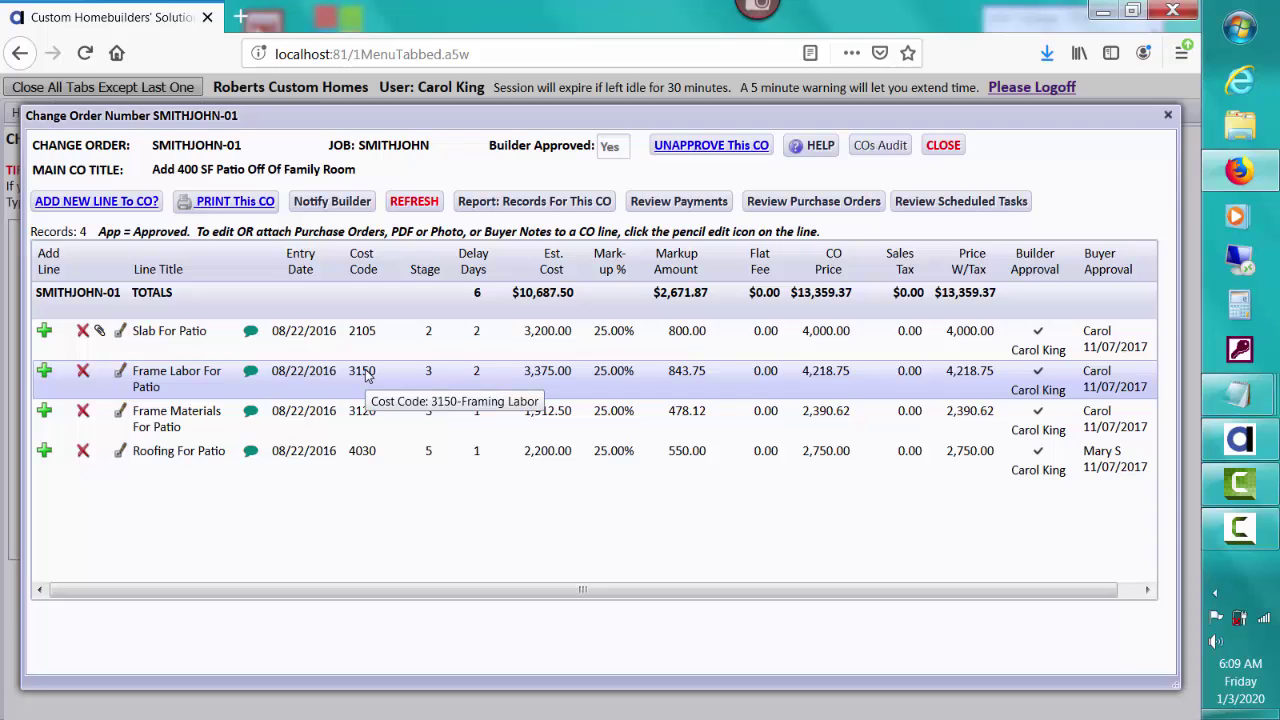
click(290, 416)
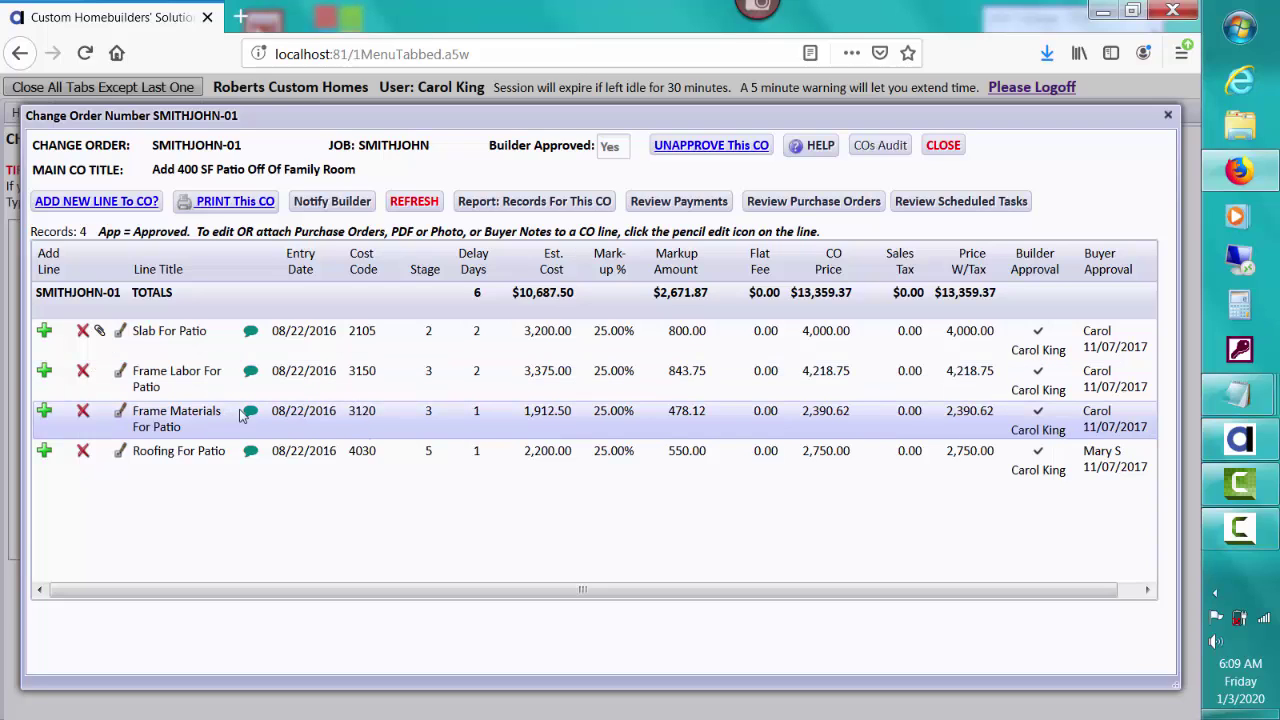
click(222, 453)
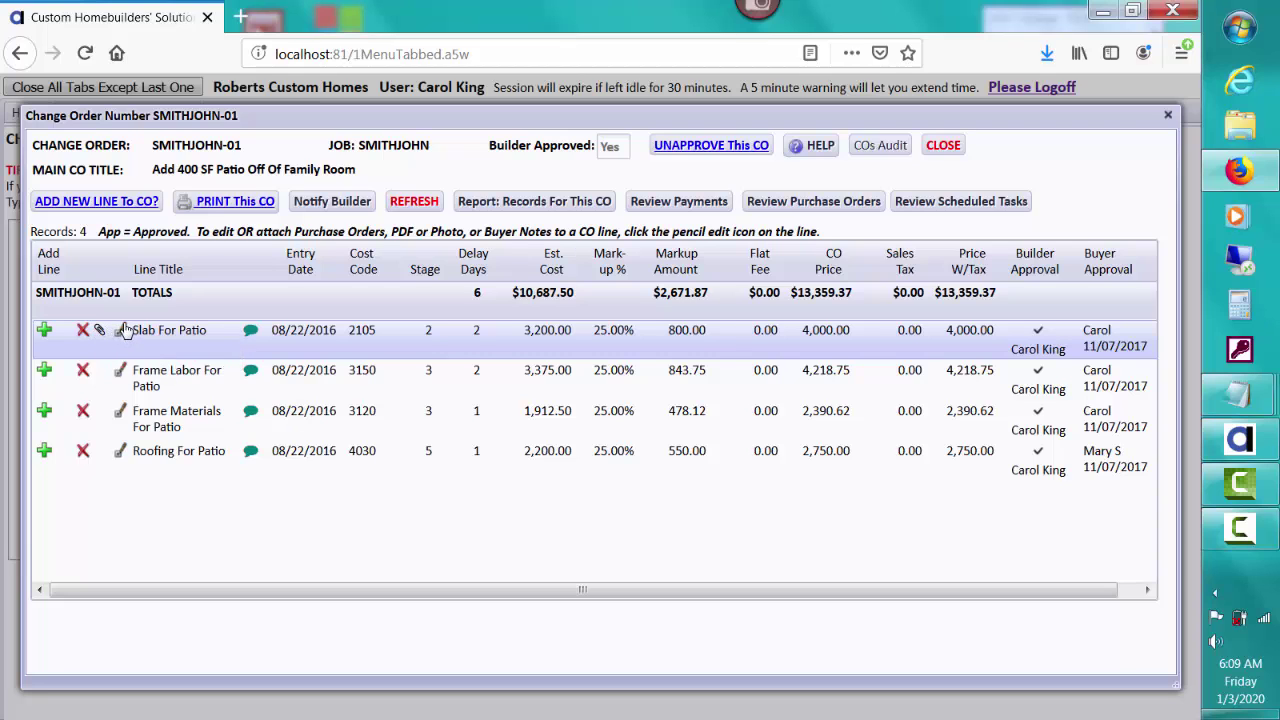
click(121, 330)
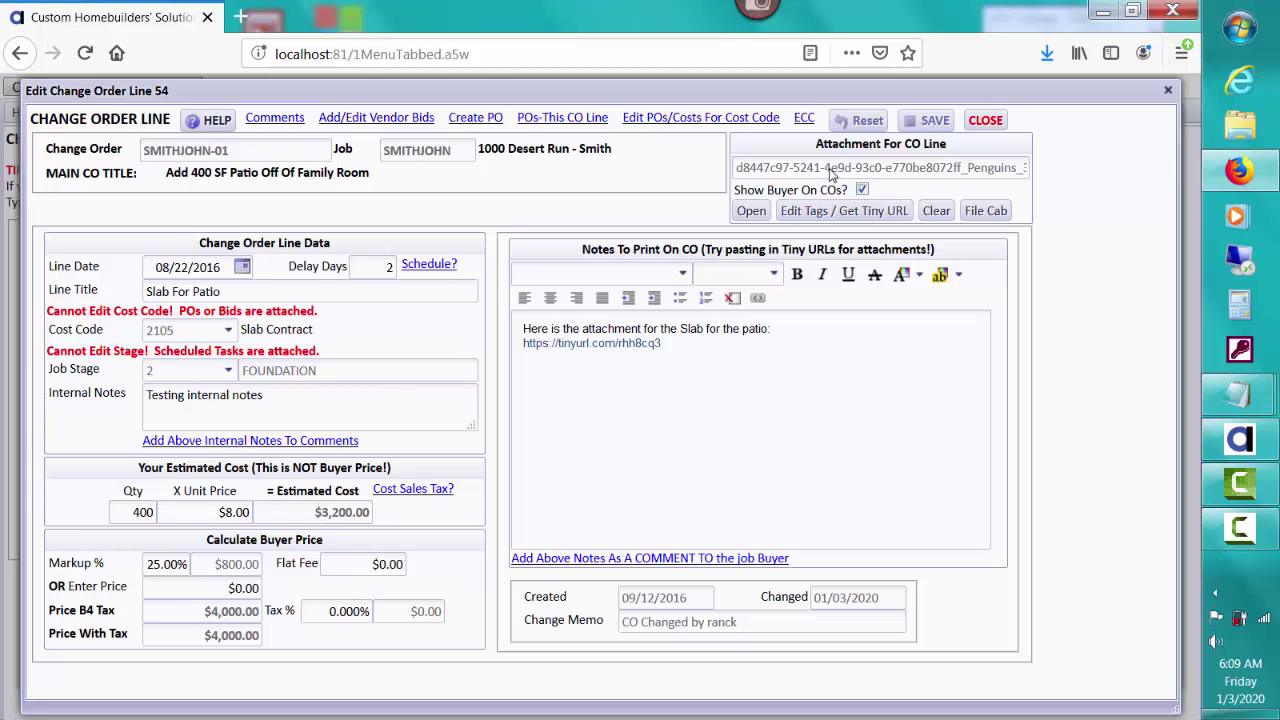
click(752, 212)
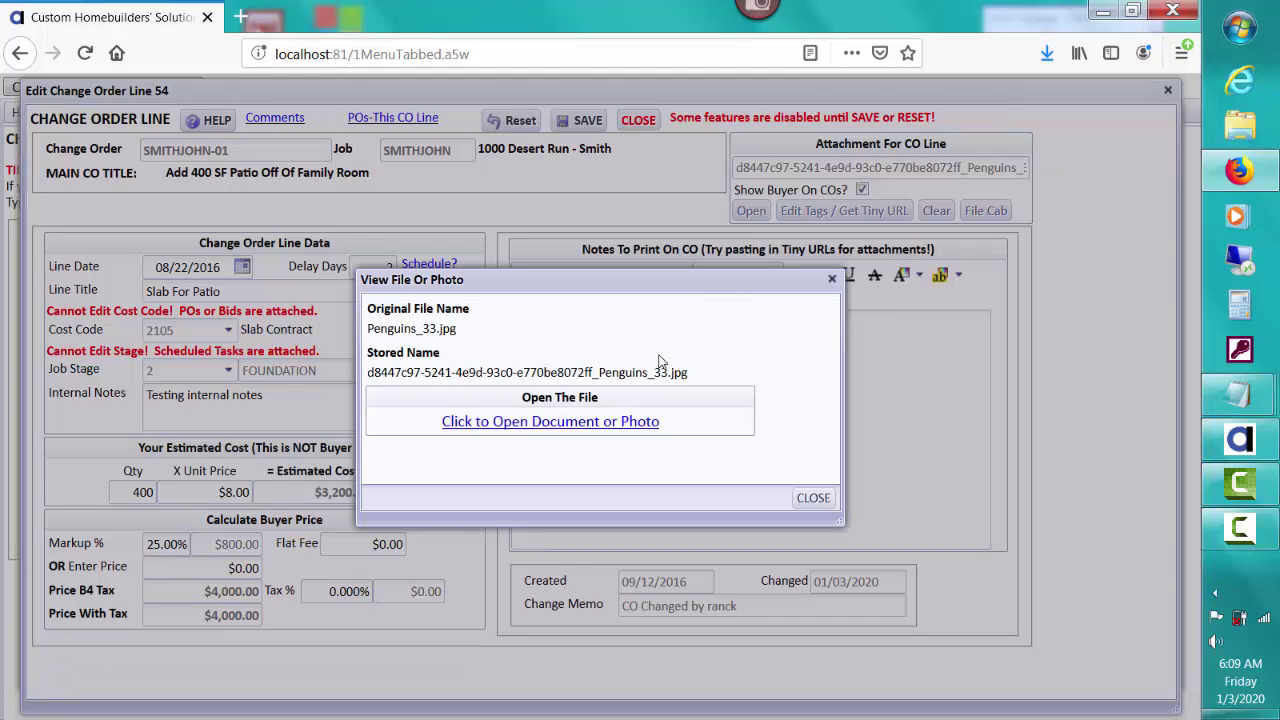
click(625, 421)
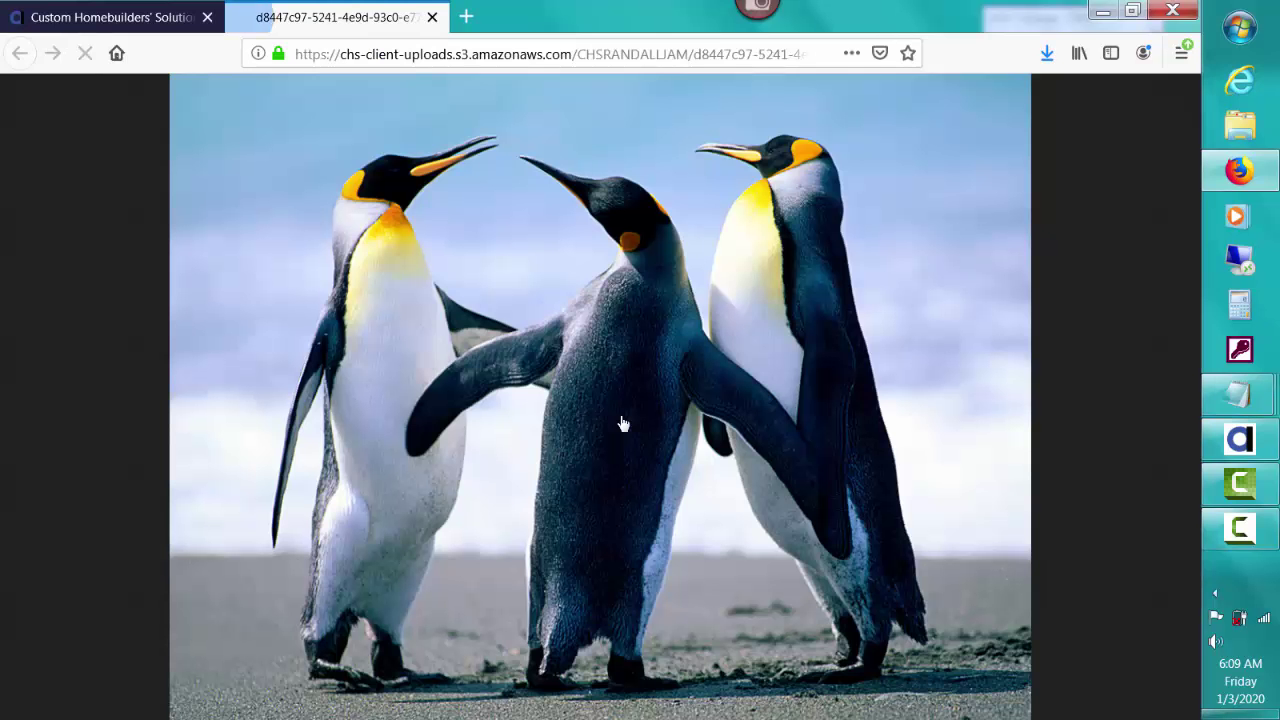
click(432, 18)
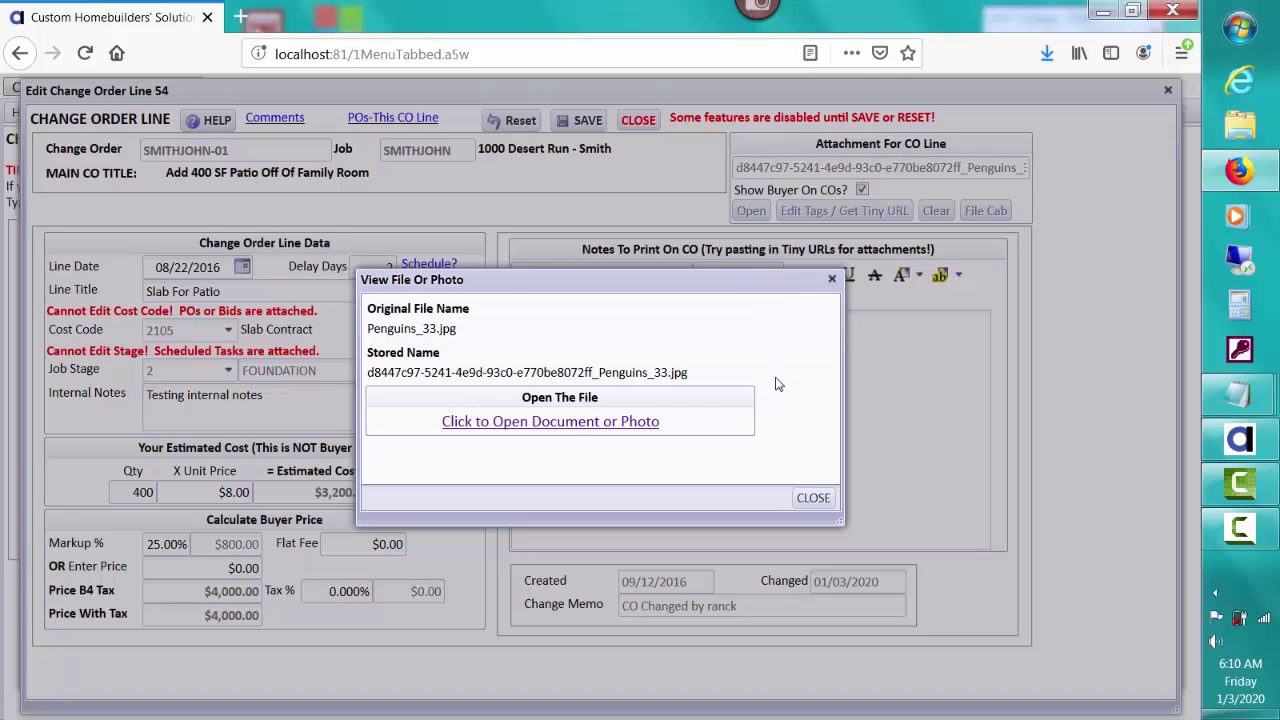
click(818, 502)
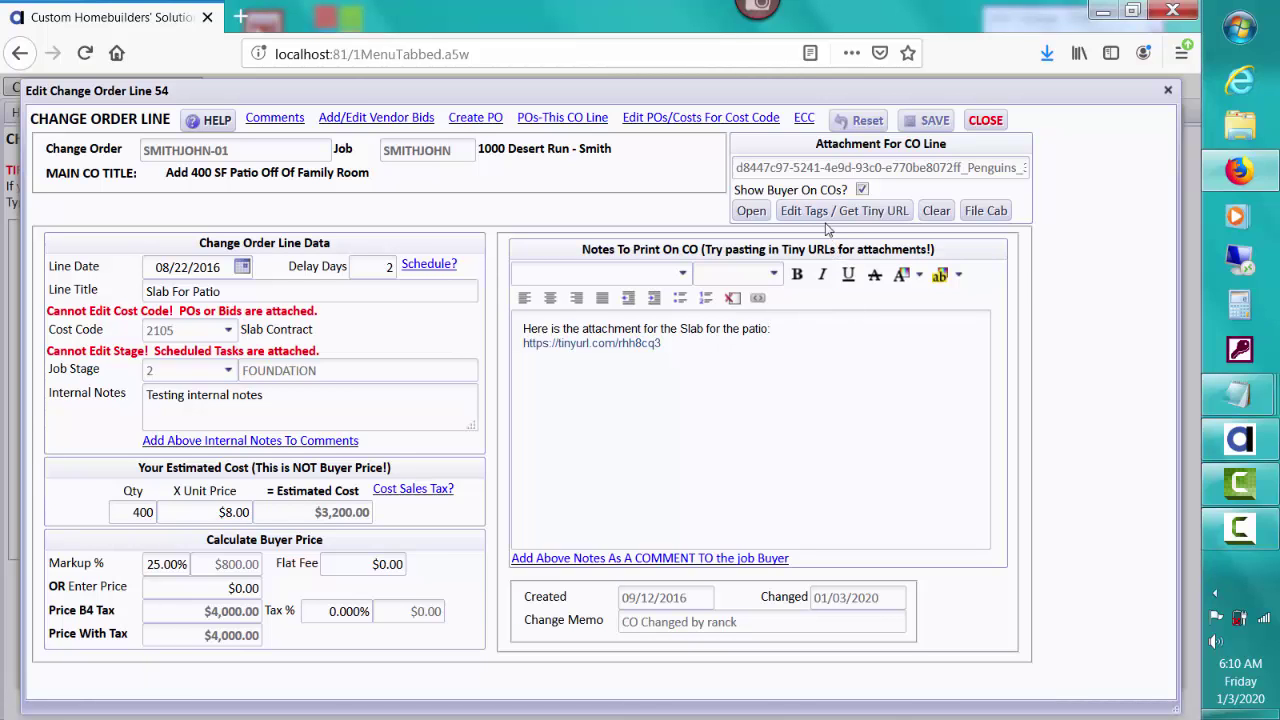
click(825, 214)
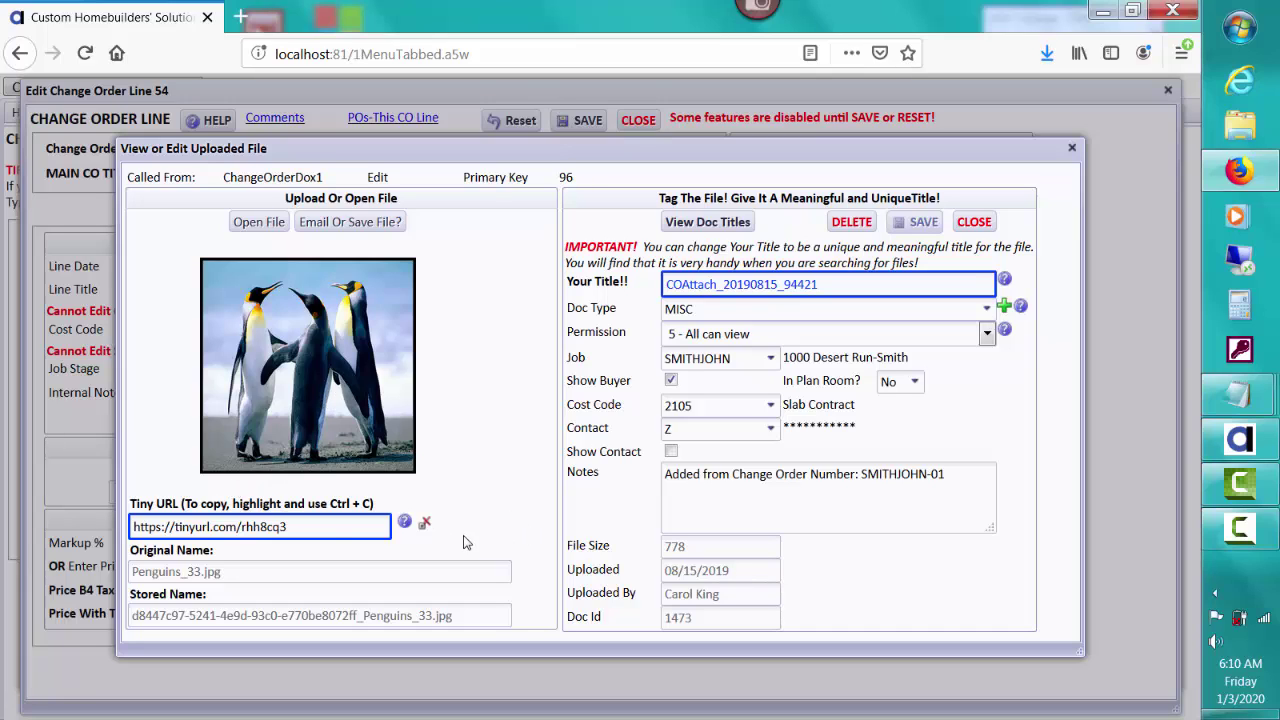
drag(307, 530, 110, 530)
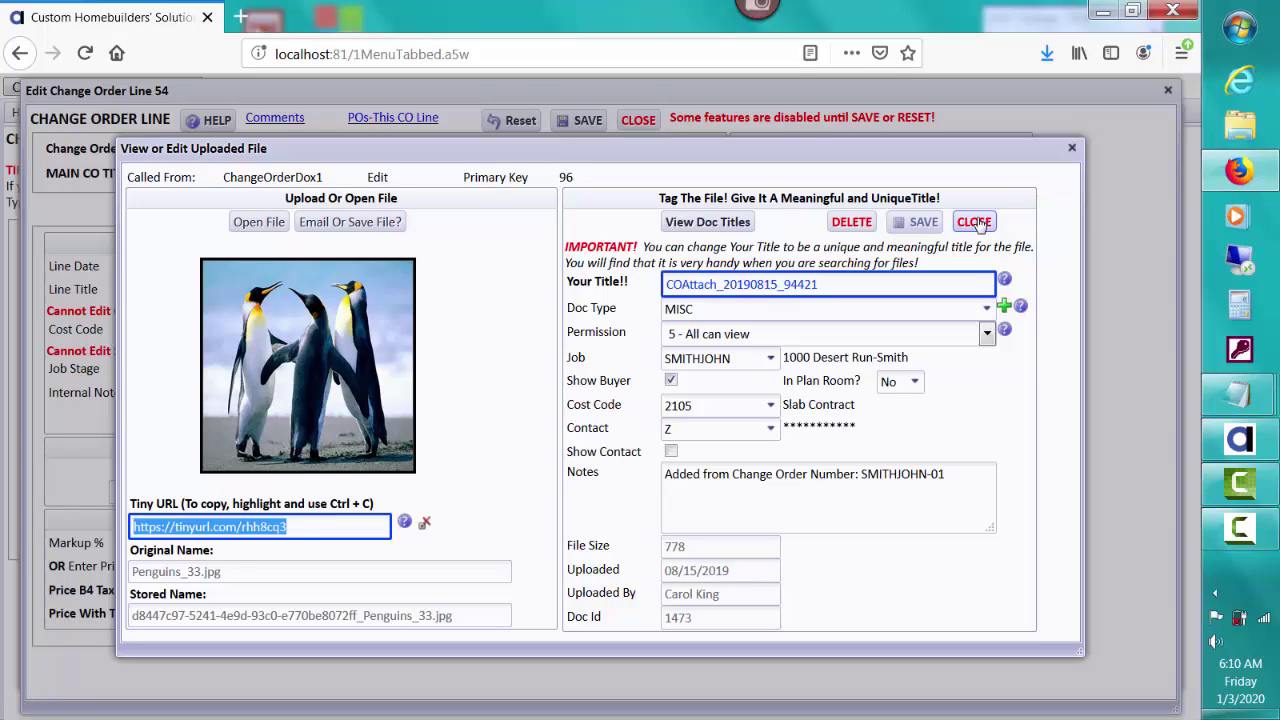
click(976, 222)
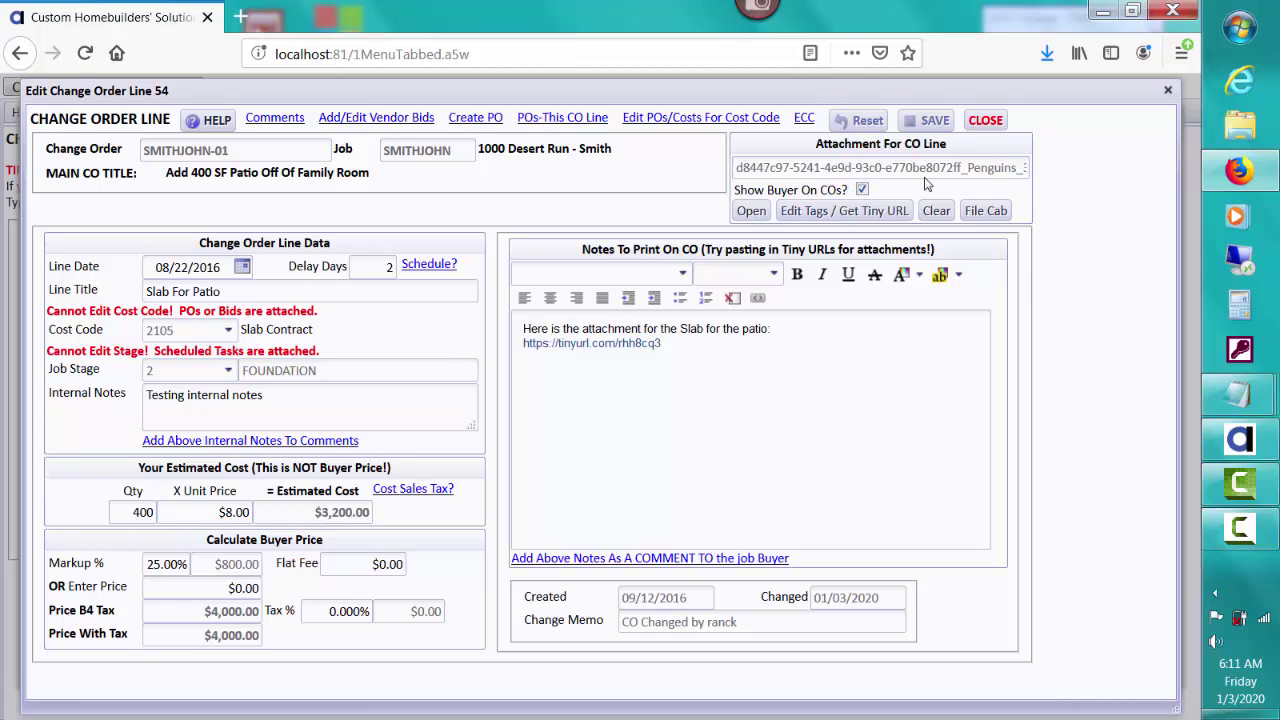
Step: Switch from the Slab For Patio line to Frame Labor For Patio and start a new attachment upload
click(985, 121)
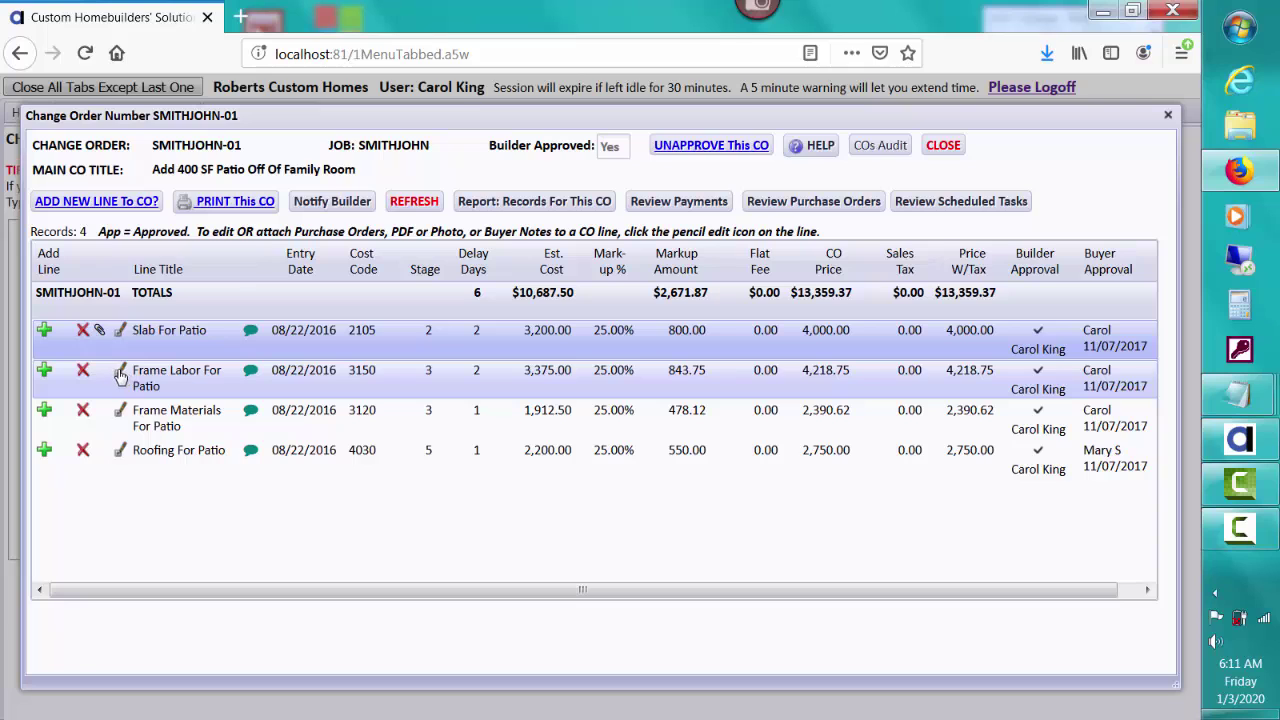
click(120, 374)
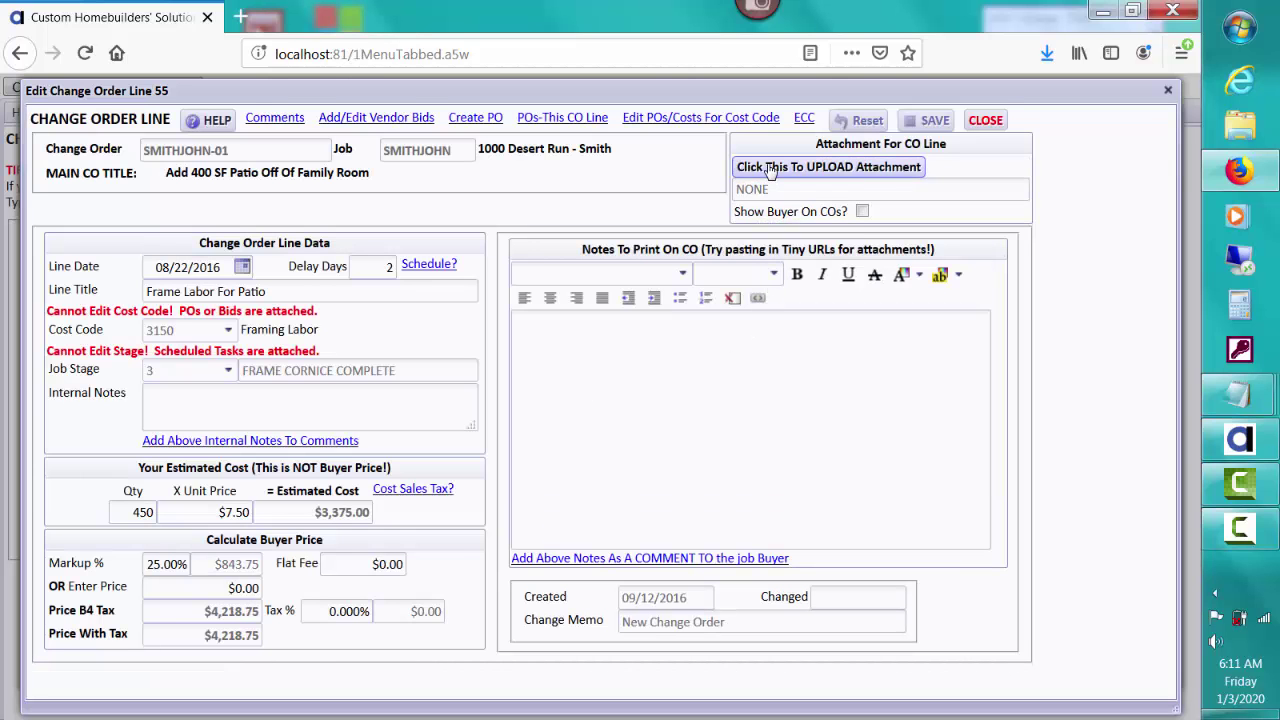
click(770, 170)
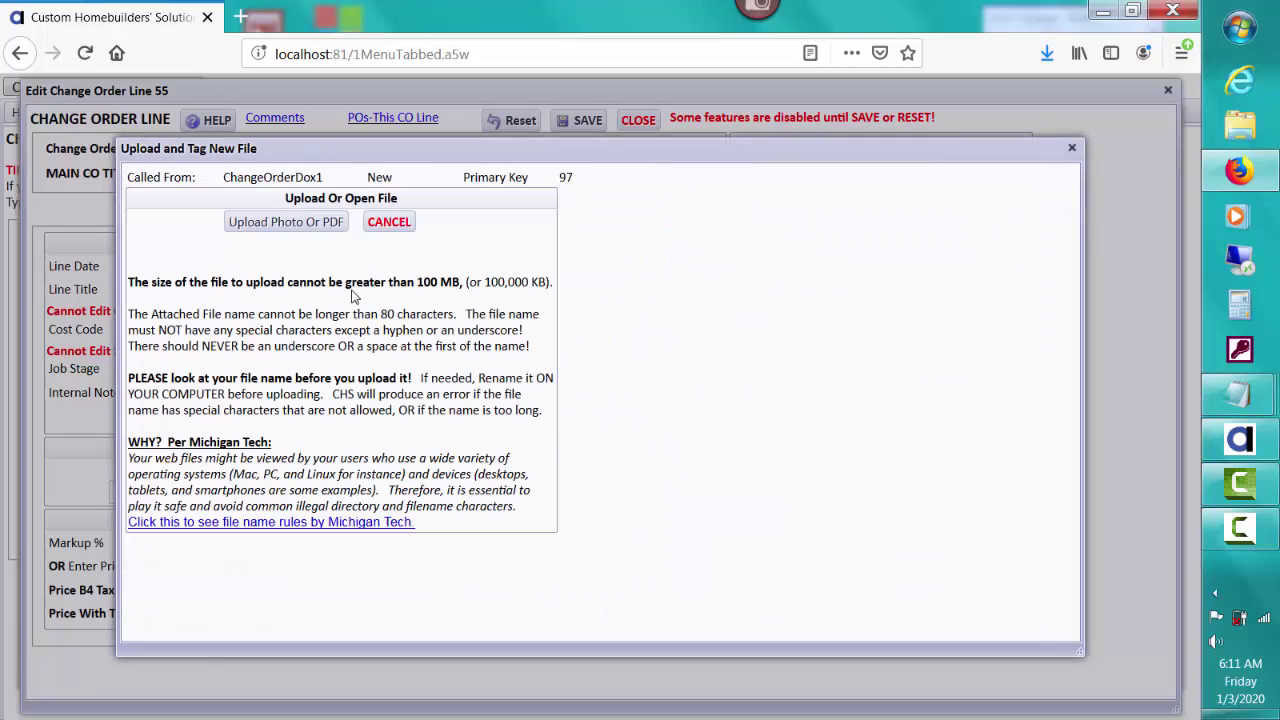
Step: Upload Koala.jpg from Sample Pictures as the line's attachment, then attempt to close the tag window
click(312, 222)
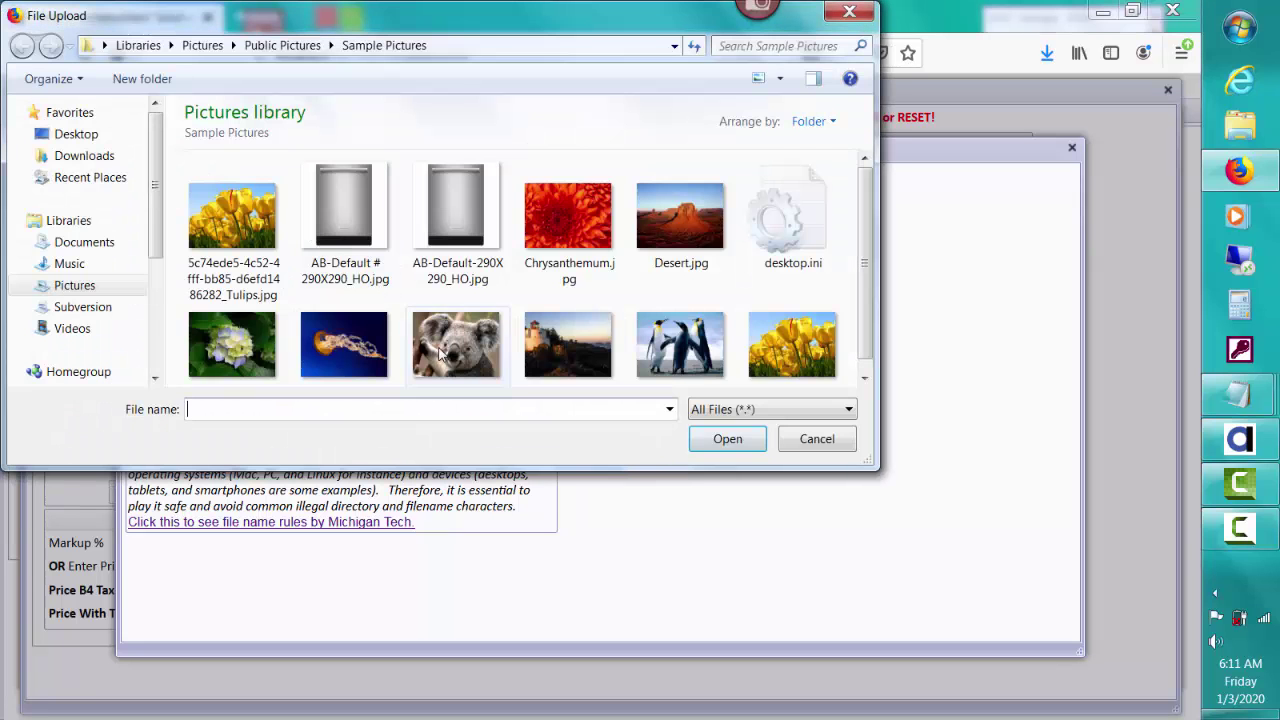
double_click(439, 350)
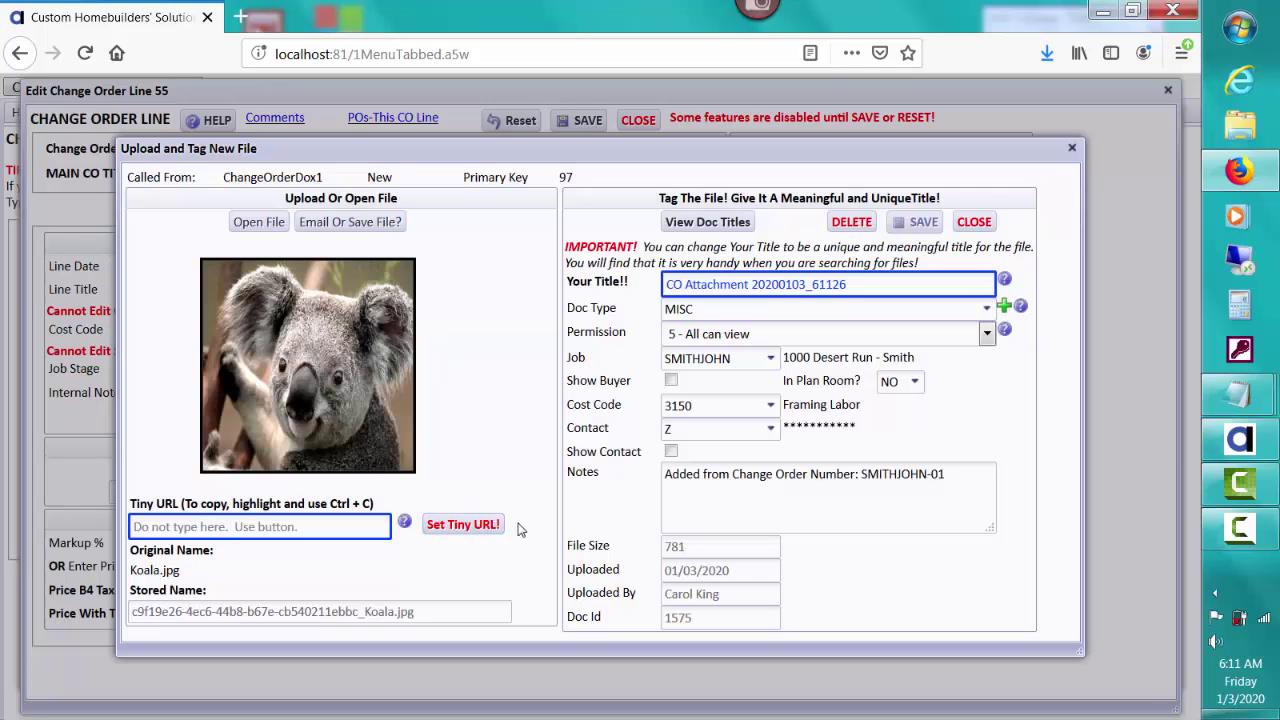
click(974, 222)
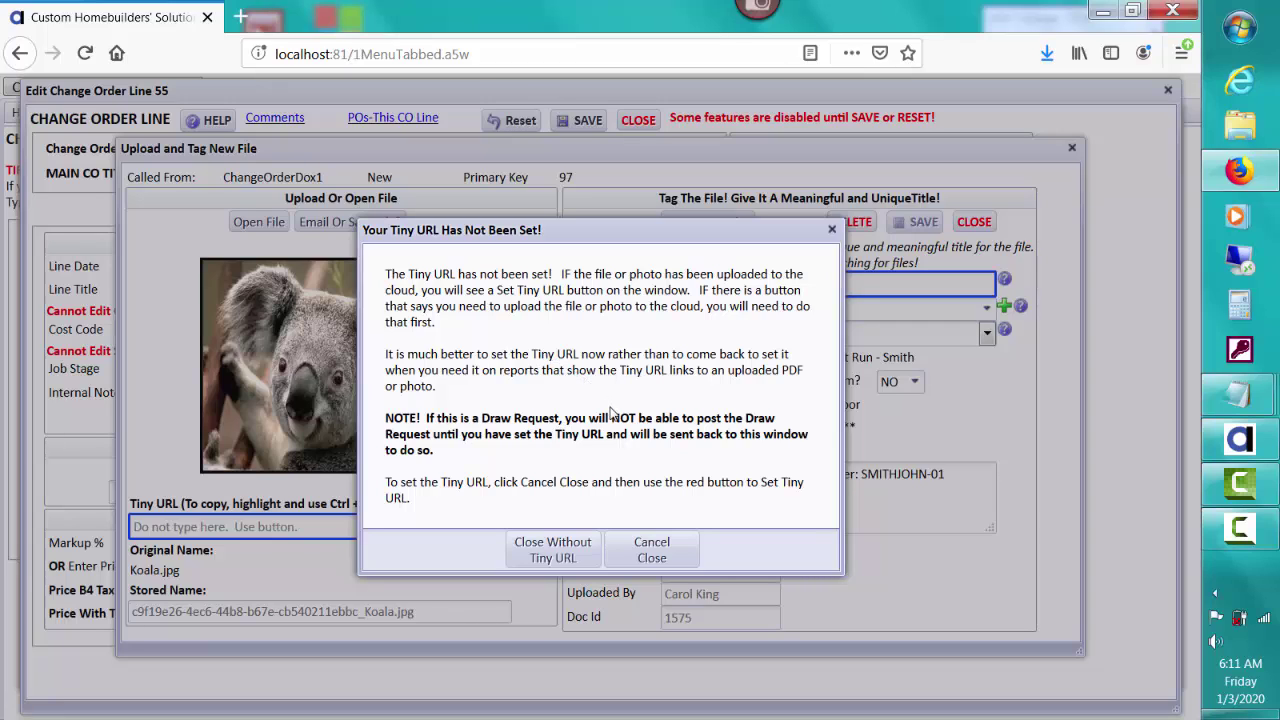
click(650, 546)
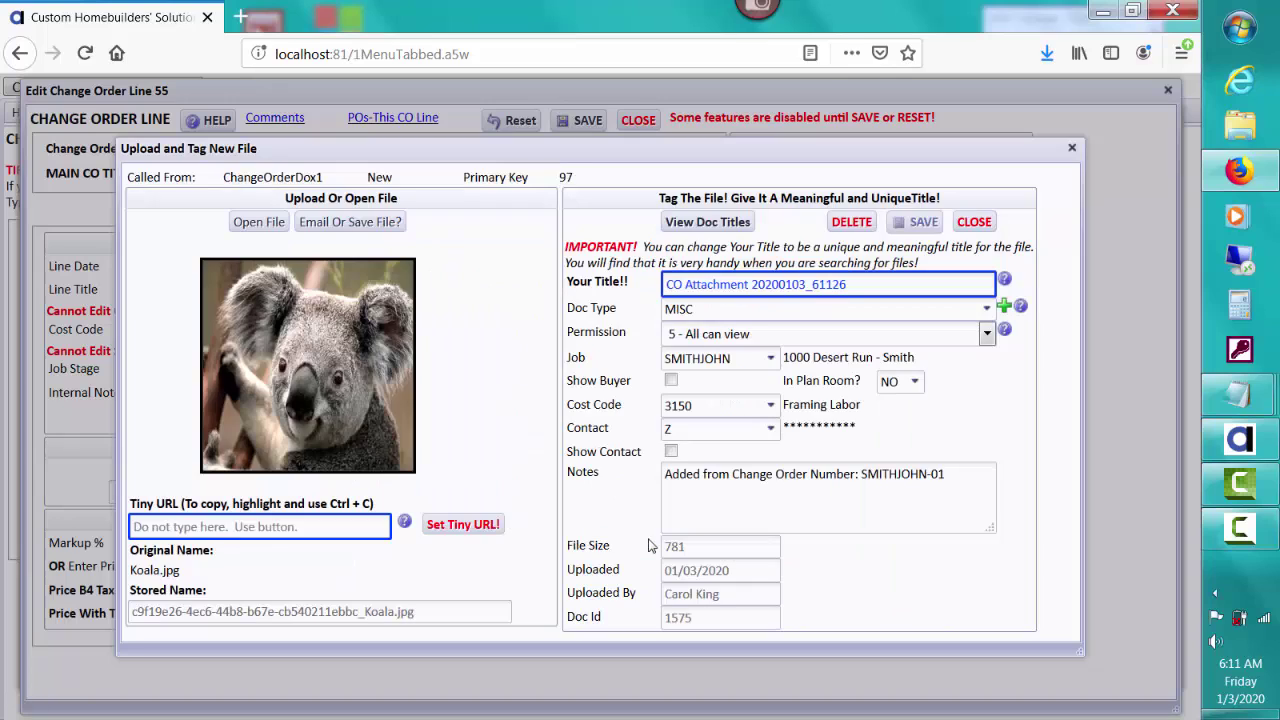
click(449, 530)
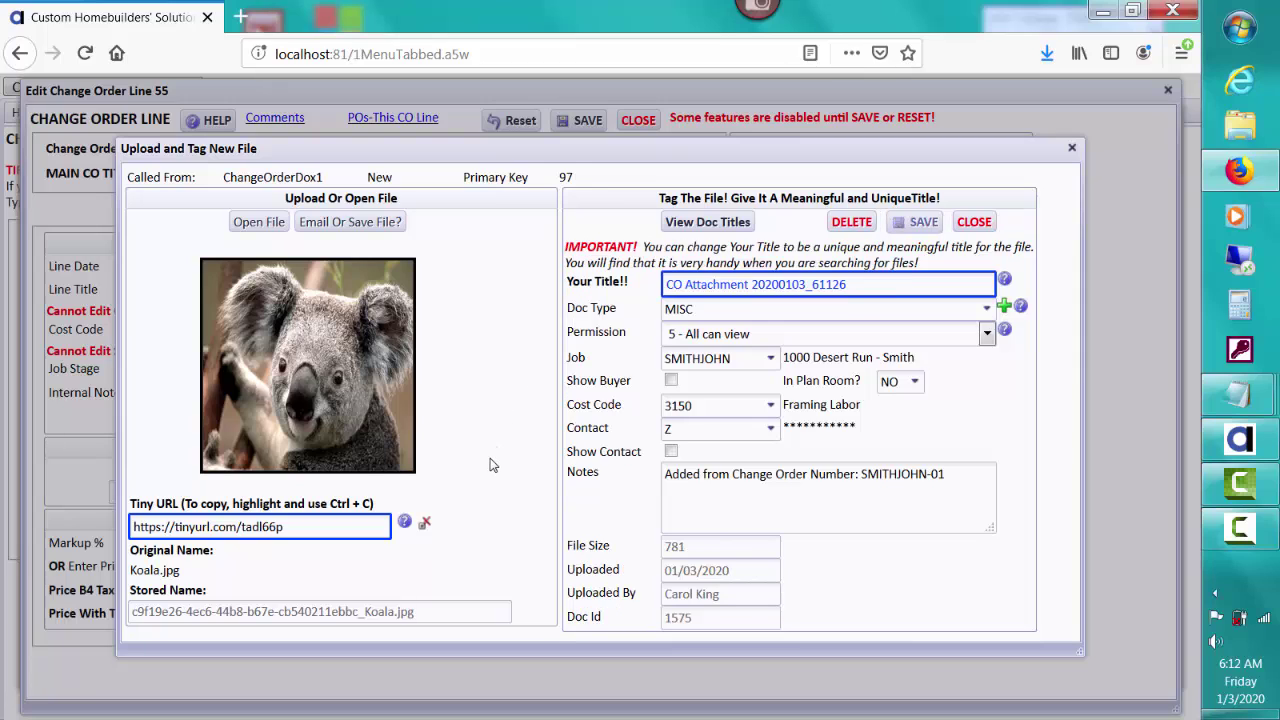
drag(283, 526, 130, 526)
key(ctrl+c)
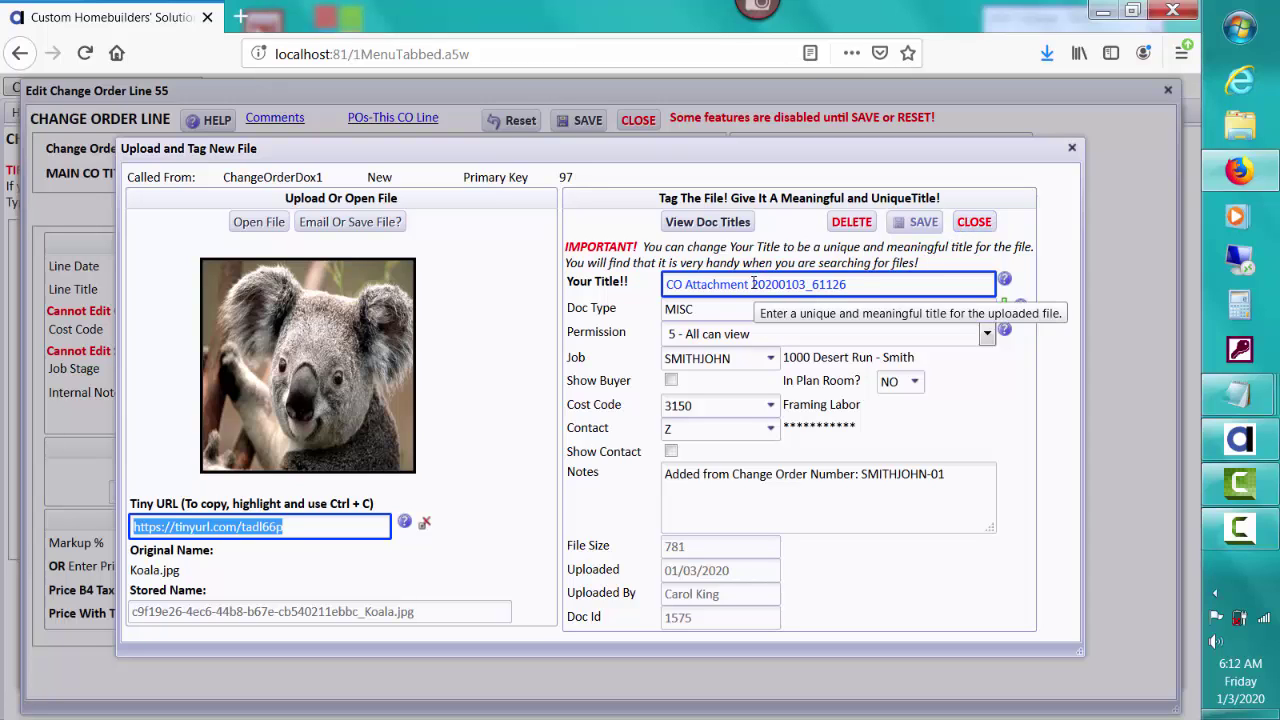
Step: Retitle the attachment 'Koala 20200103_61126', save it, and close the upload window
drag(750, 284, 654, 284)
text(Ko)
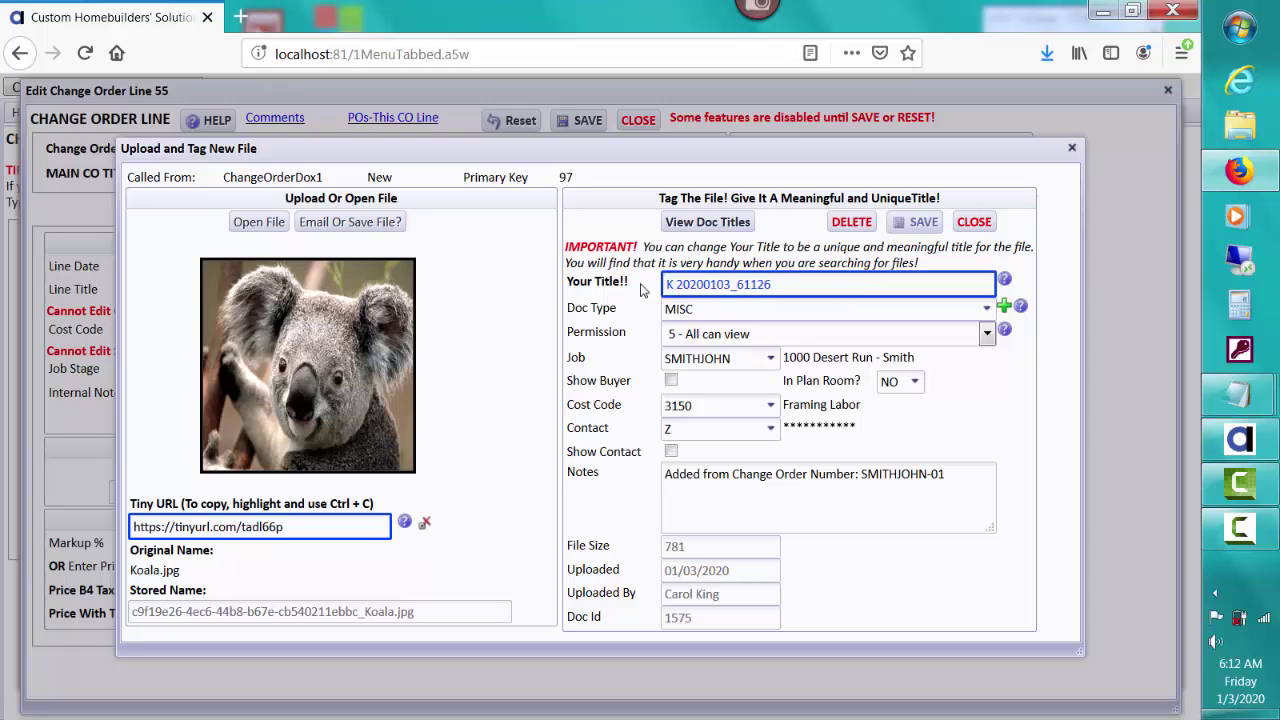
text(ala)
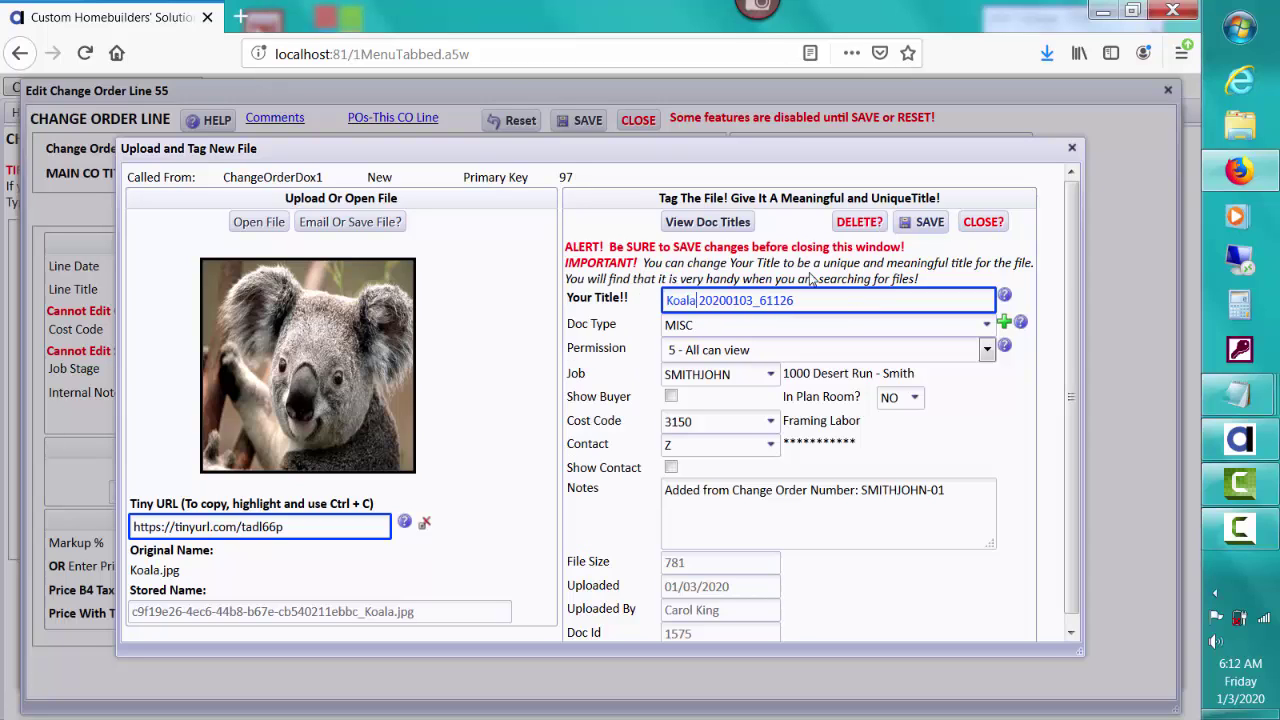
click(926, 224)
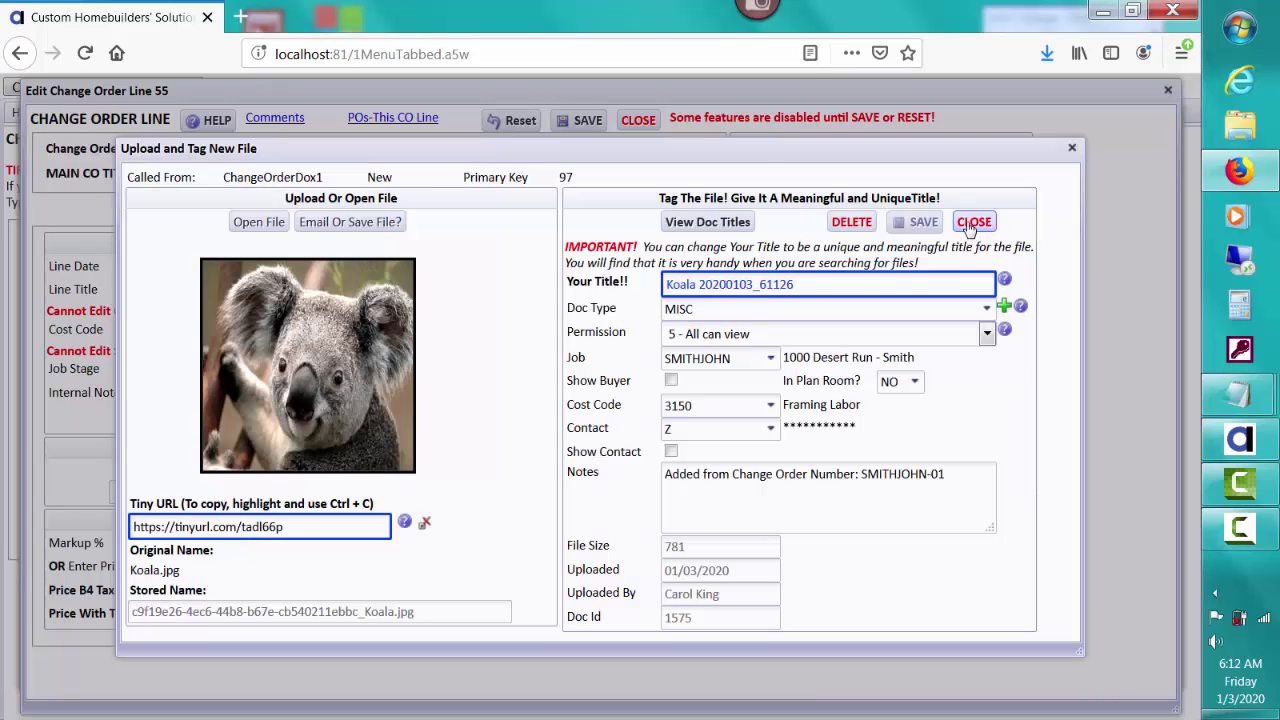
click(972, 222)
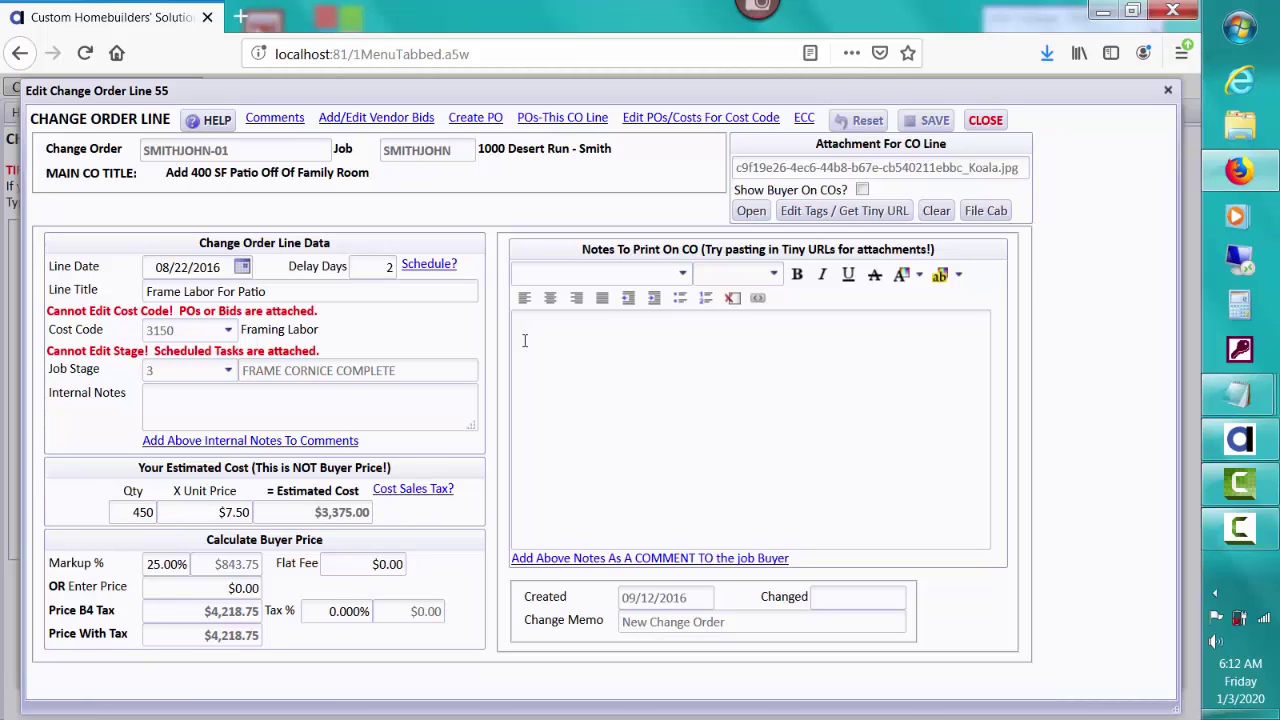
Step: Paste the tiny URL into Notes To Print On CO and colour it dark blue
click(524, 340)
key(ctrl+v)
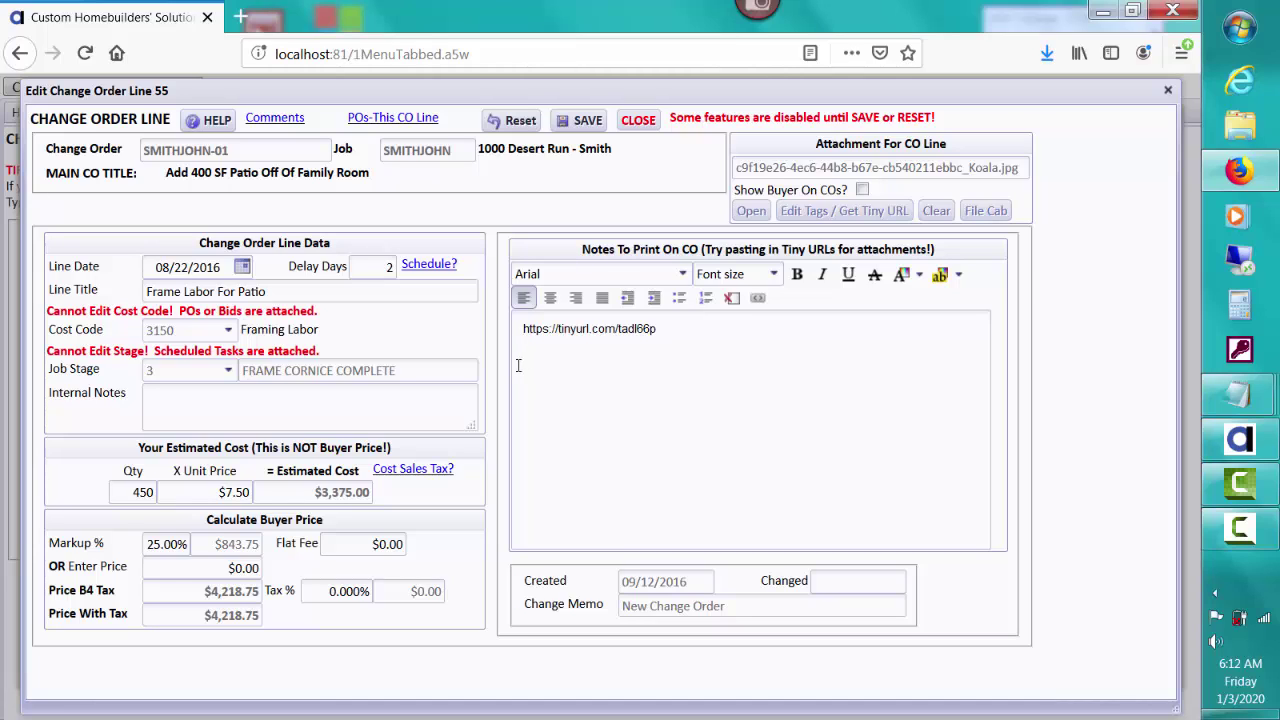
key(Return)
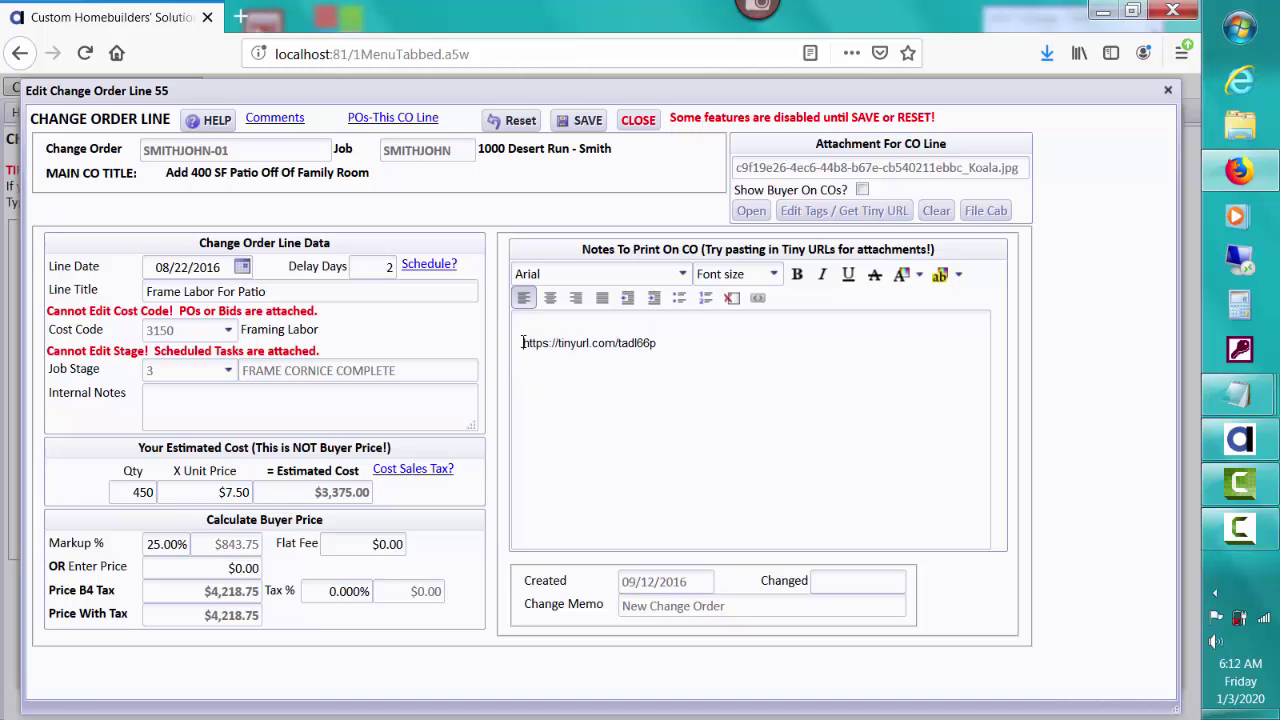
drag(522, 342, 670, 345)
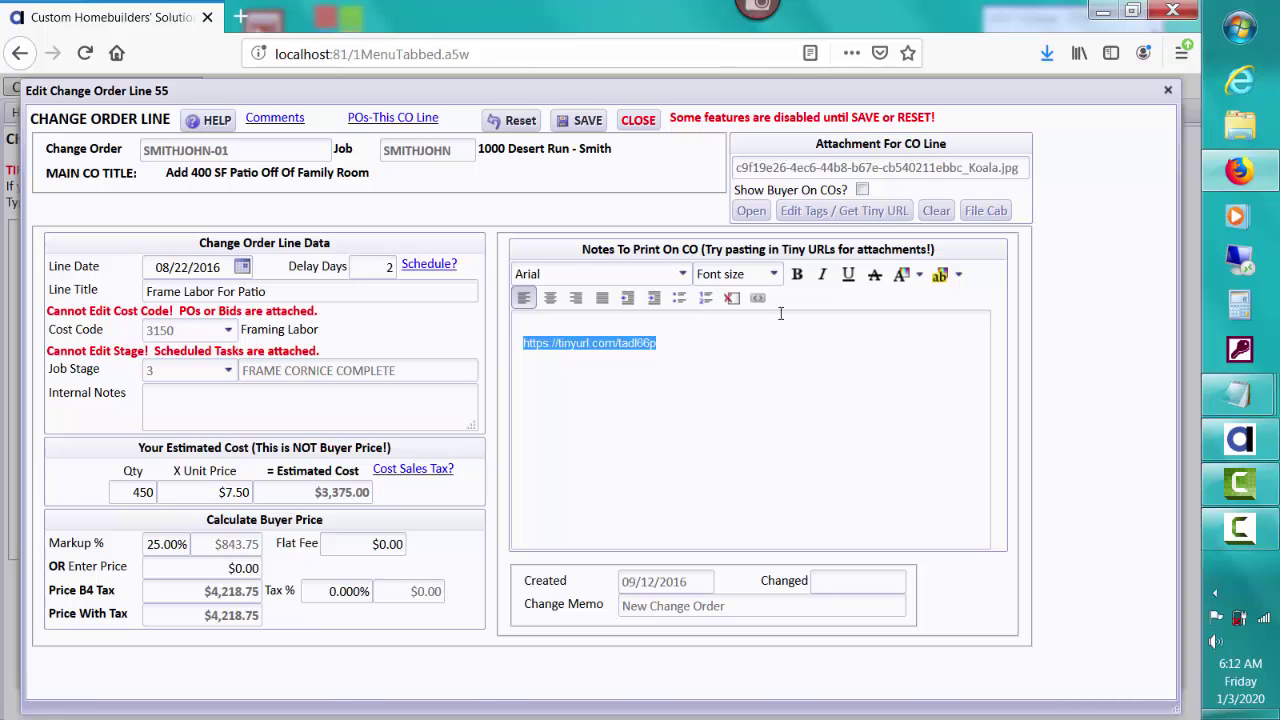
click(901, 276)
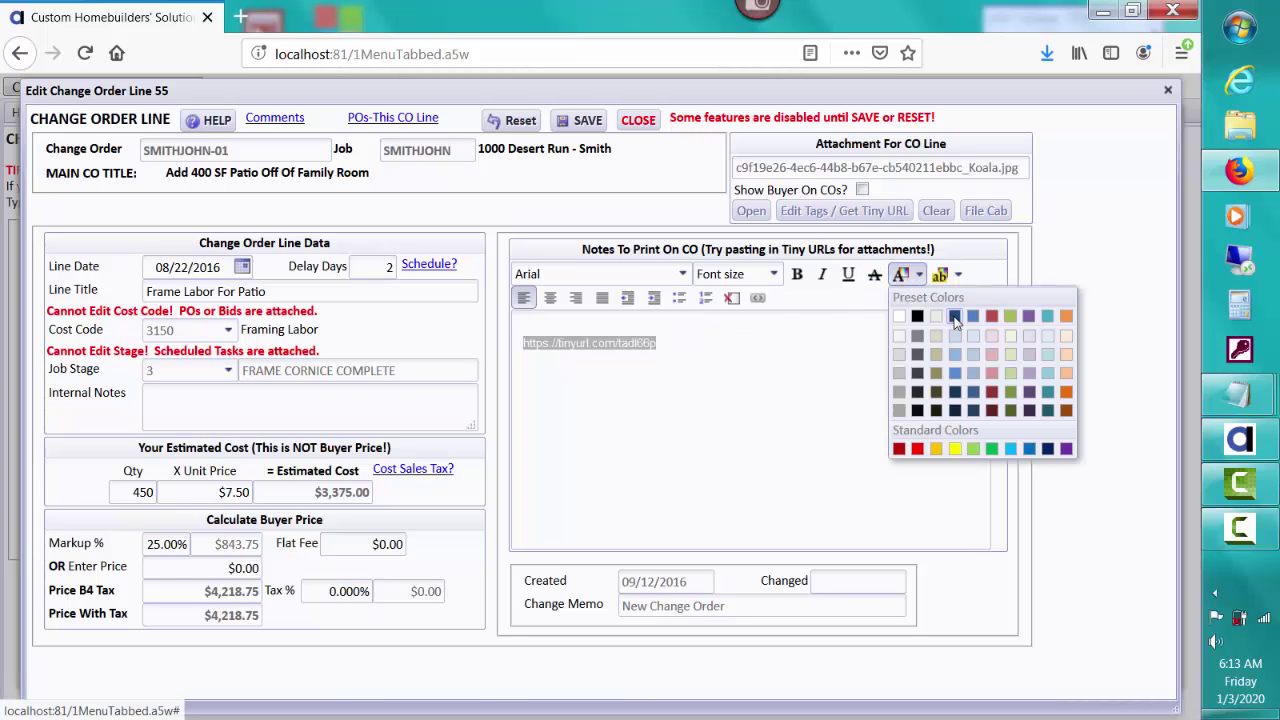
click(955, 318)
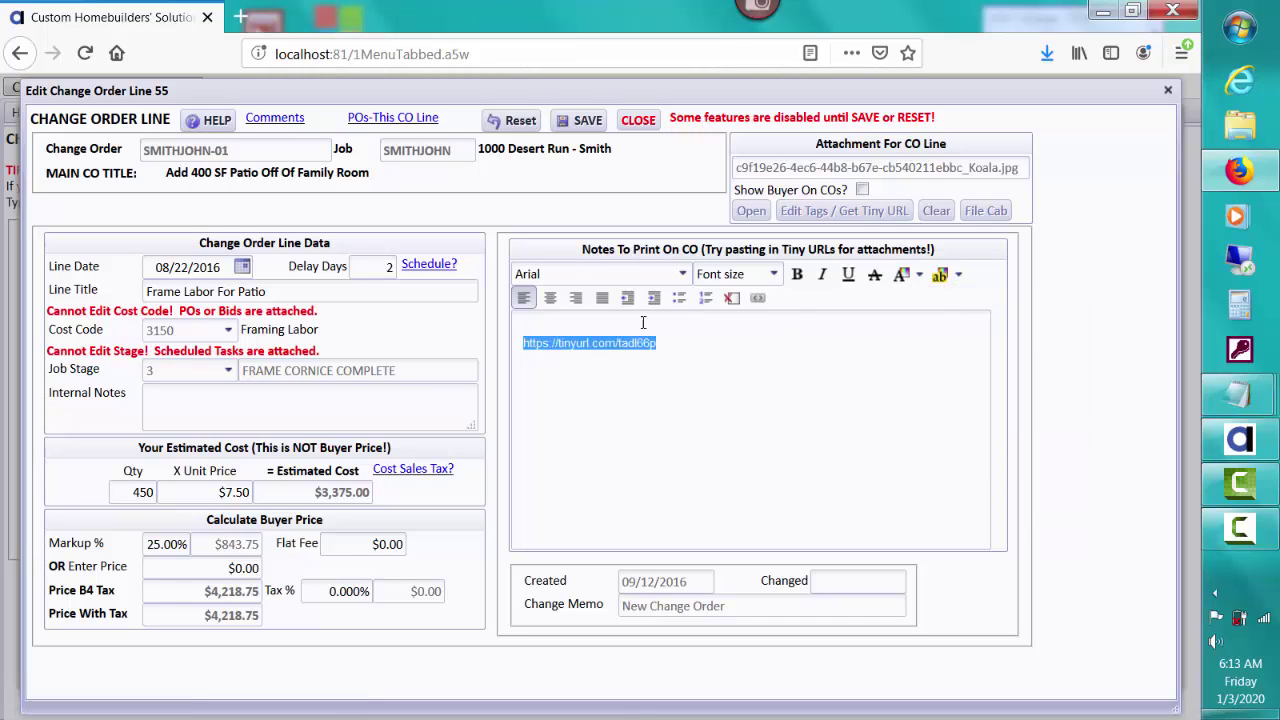
Step: Add the line 'Here is an attachment to review:' above the URL
click(530, 326)
text(Here)
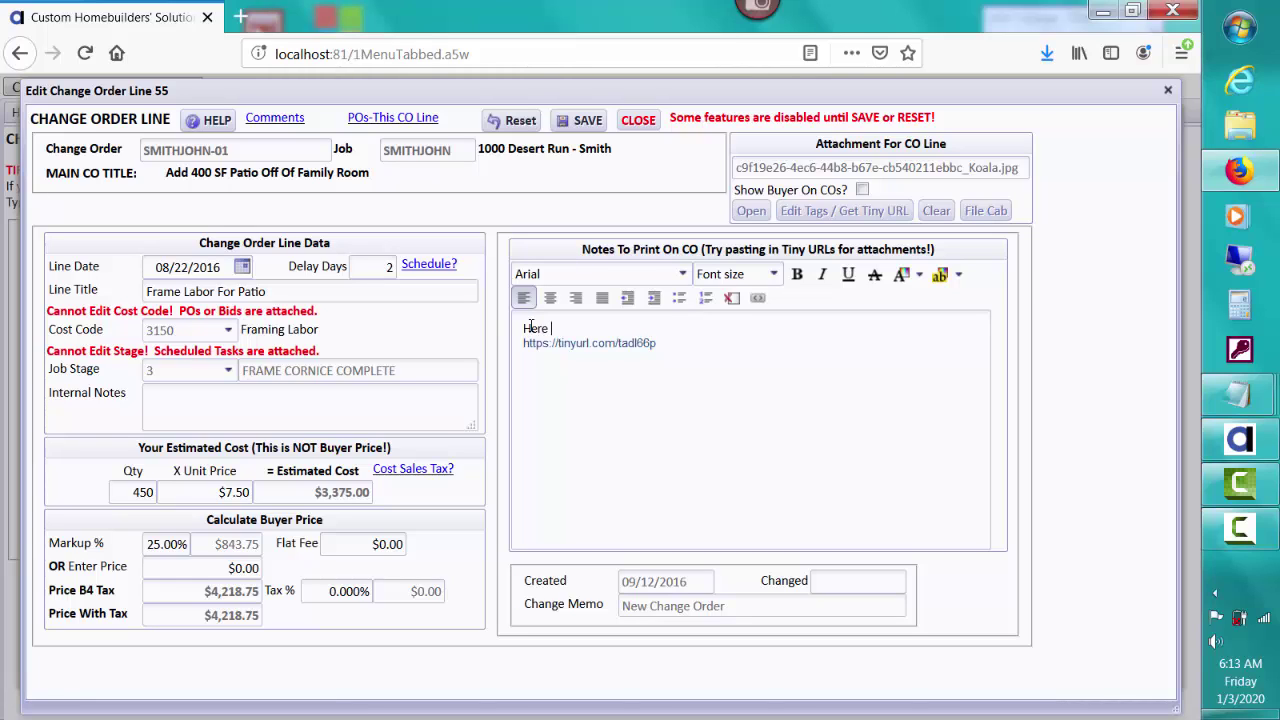
text( is an)
key(BackSpace)
text(the attachme)
key(BackSpace)
key(BackSpace)
key(BackSpace)
key(BackSpace)
key(BackSpace)
key(BackSpace)
key(BackSpace)
key(BackSpace)
key(BackSpace)
key(BackSpace)
key(BackSpace)
text(ment to review:)
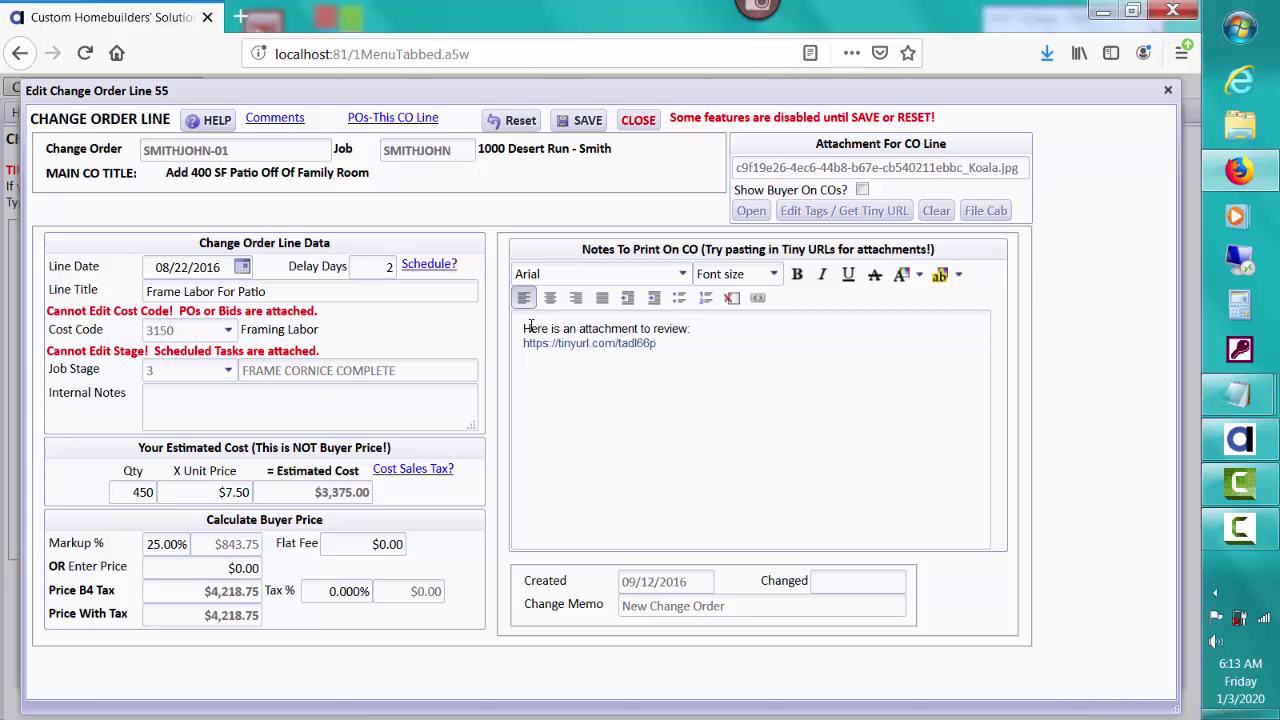
Step: Save and close the line notes, then print SMITHJOHN-01 as a CO PDF with attachments
click(578, 120)
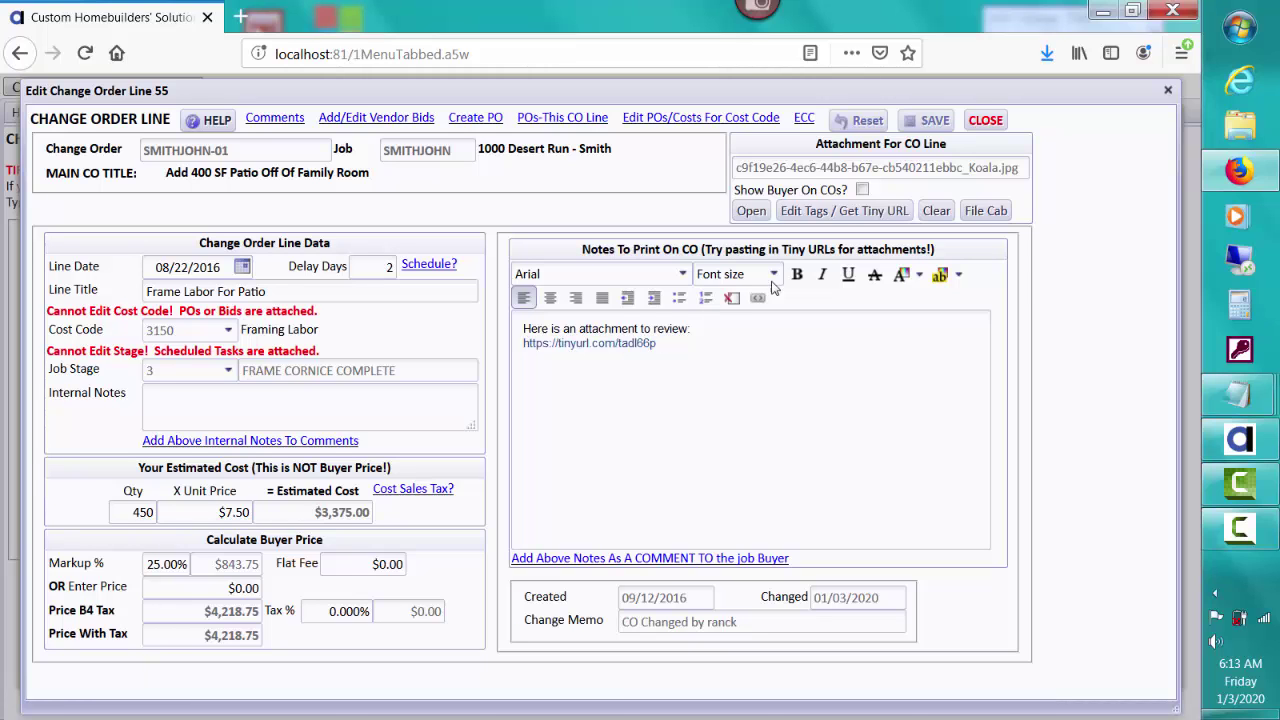
click(979, 125)
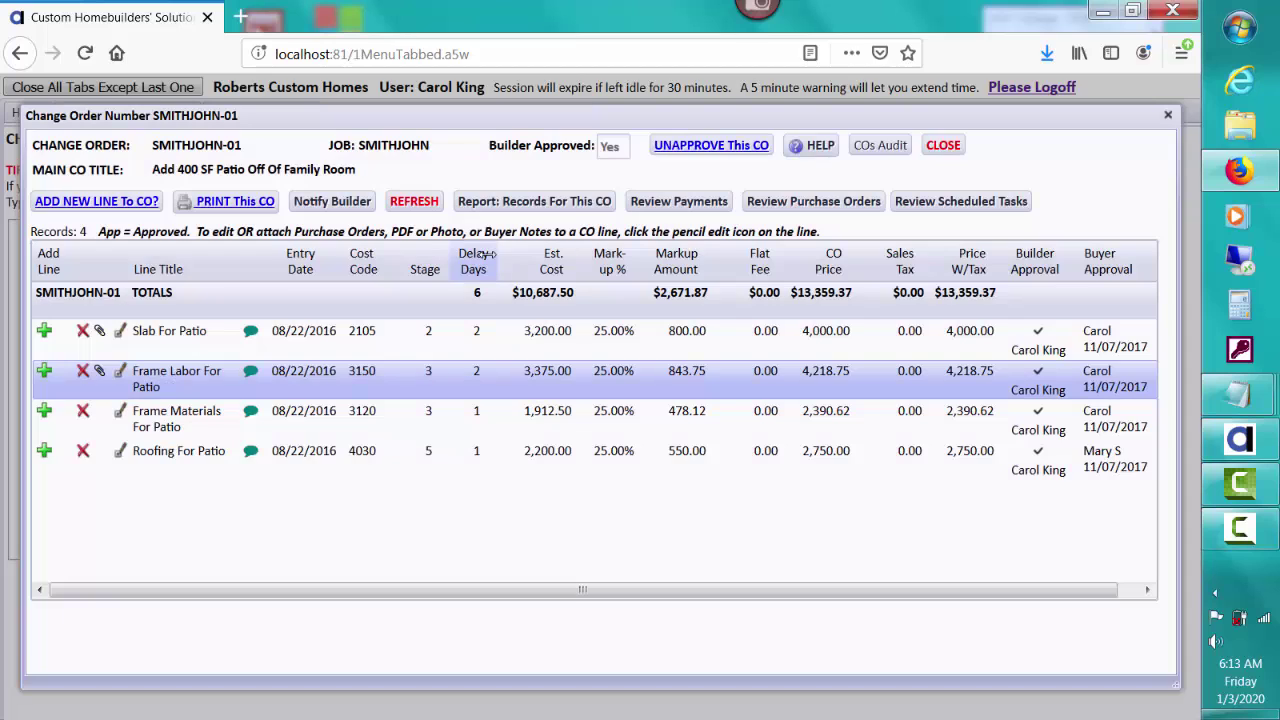
click(230, 203)
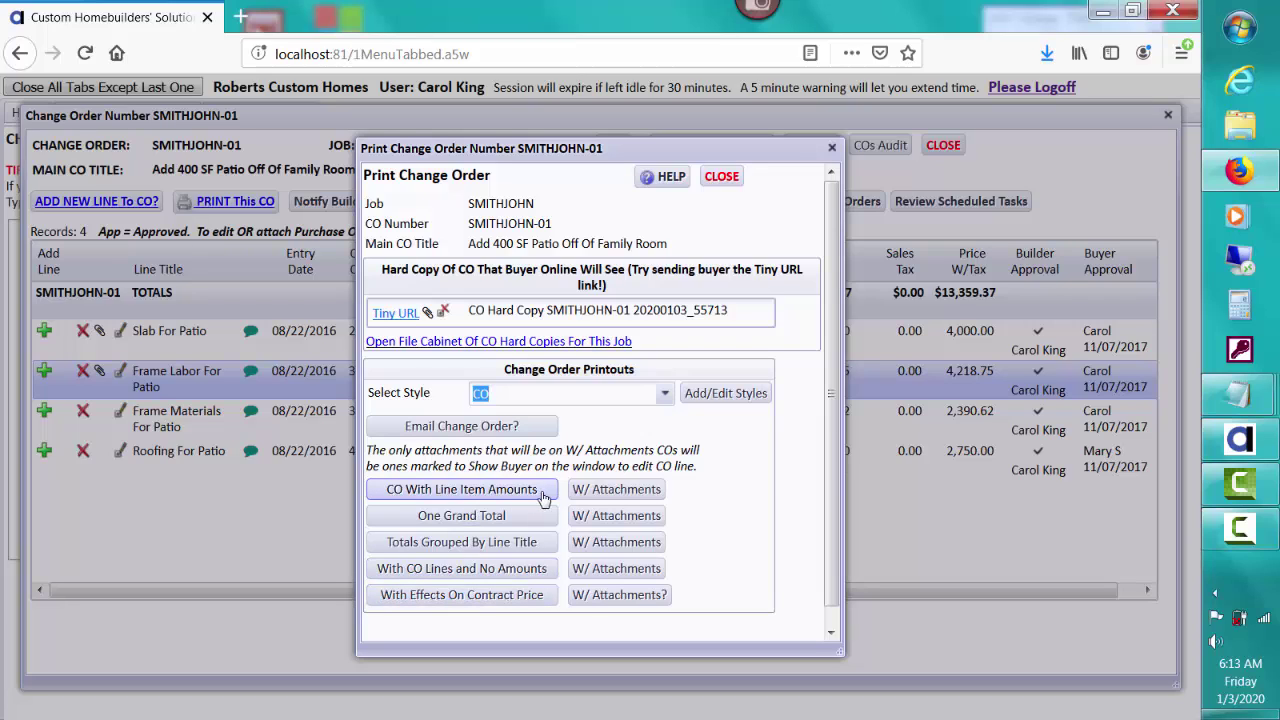
click(588, 497)
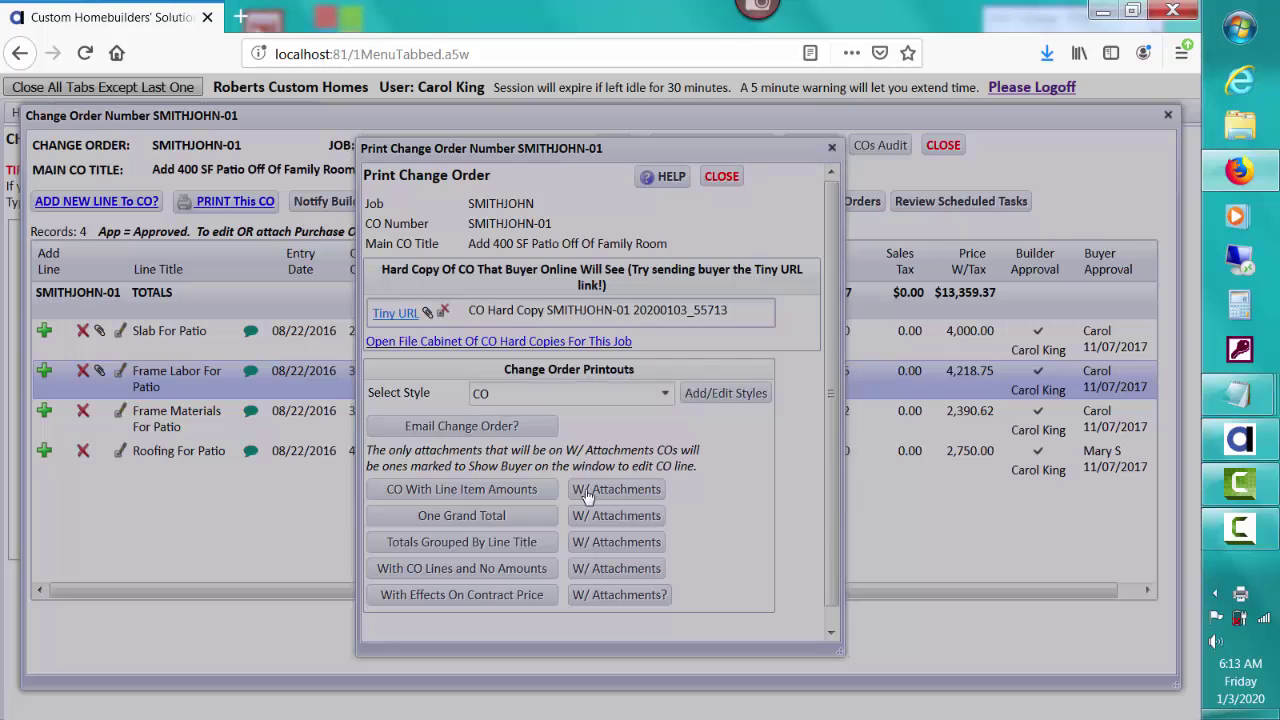
Step: Open the generated SMITHJOHN-01 PDF in Firefox and scroll through its attachment tiny URLs
click(571, 425)
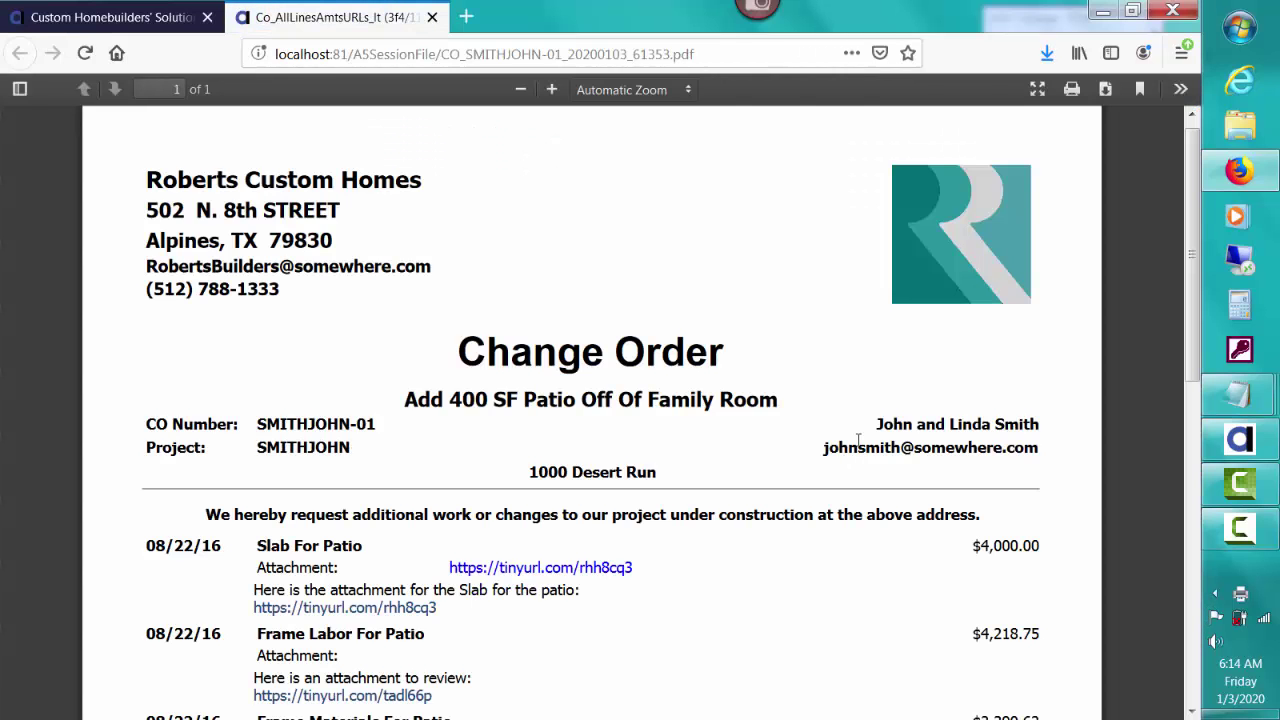
drag(858, 440, 1118, 367)
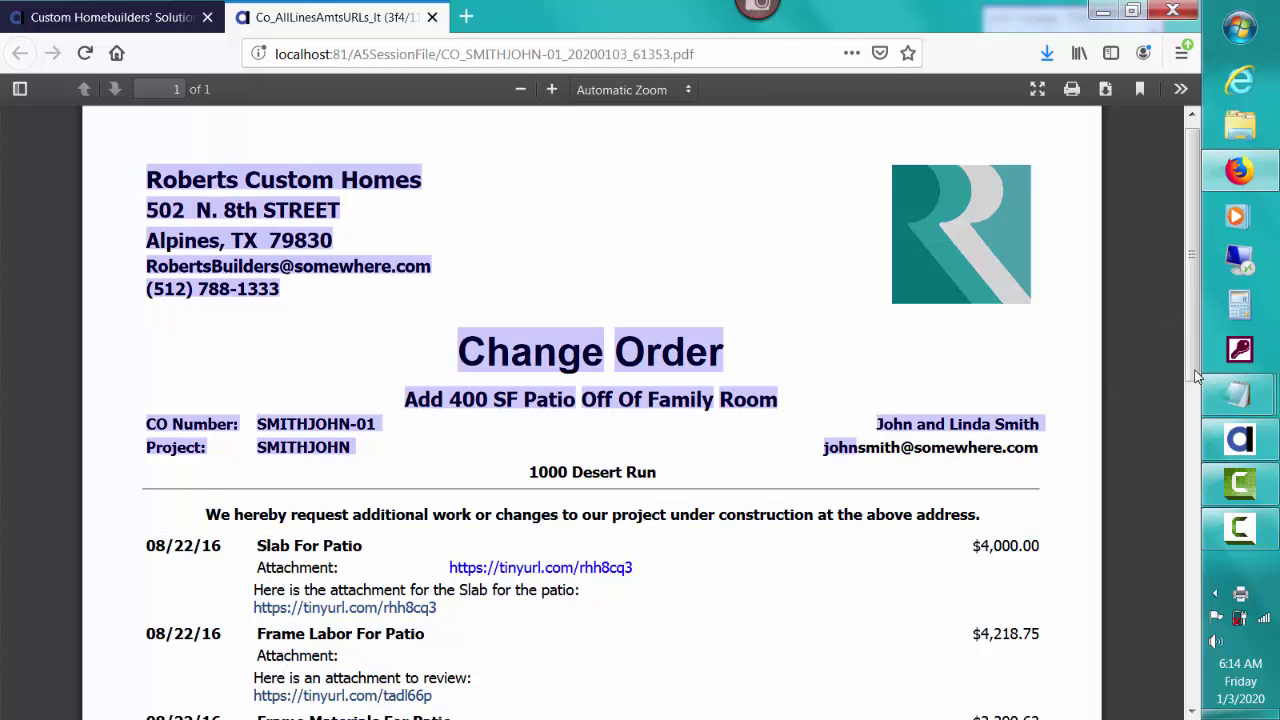
scroll(1197, 345, down, 1)
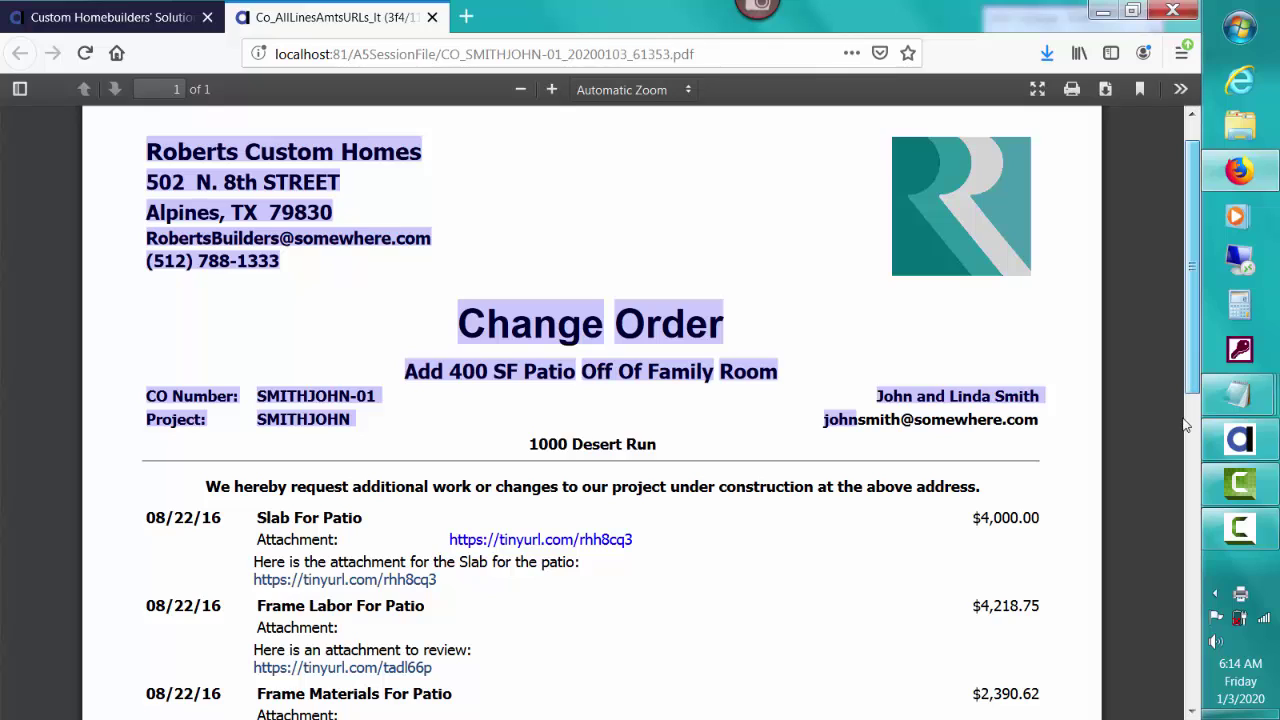
scroll(1190, 347, down, 1)
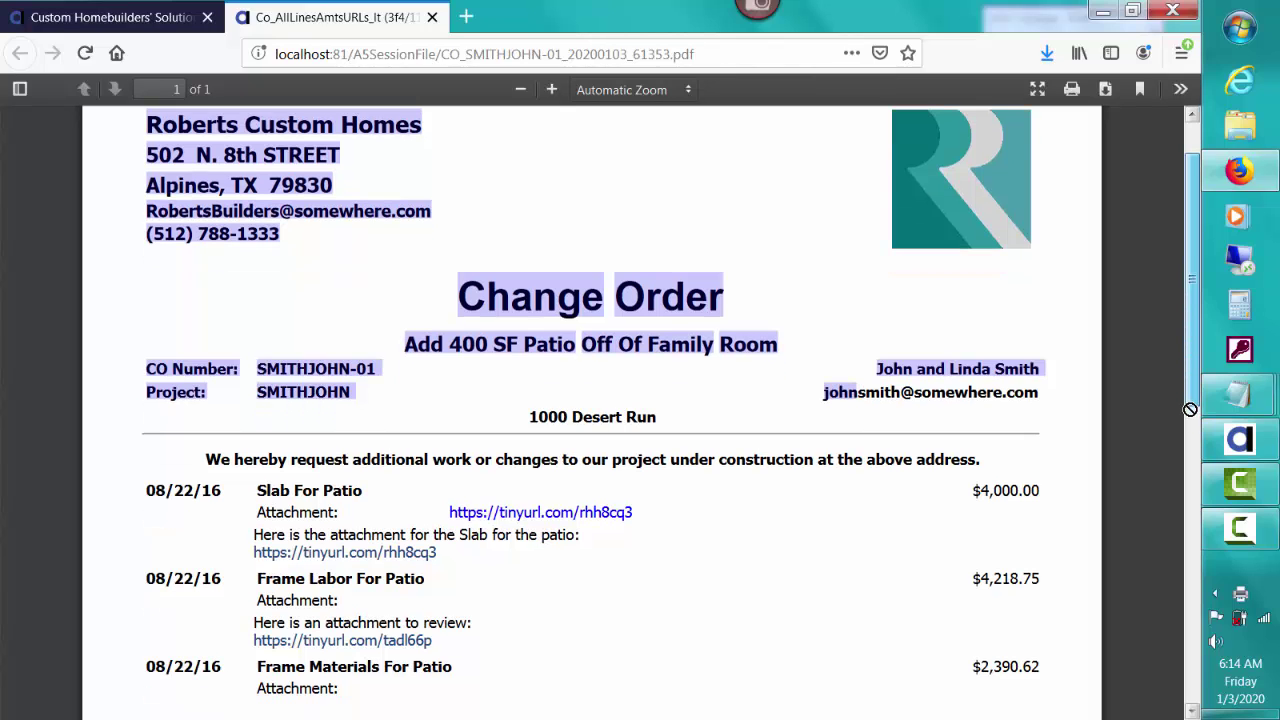
click(600, 534)
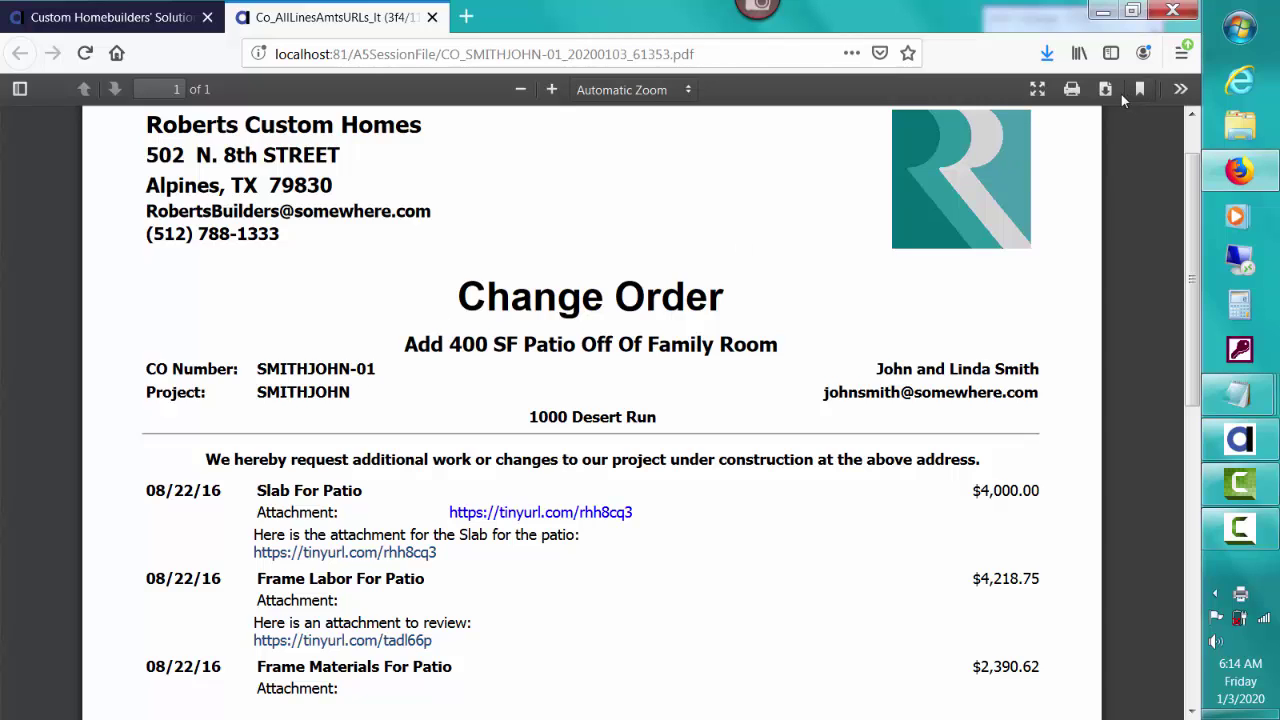
Step: Download the change order PDF, open it in Adobe Acrobat, and scroll to the line items
click(1106, 92)
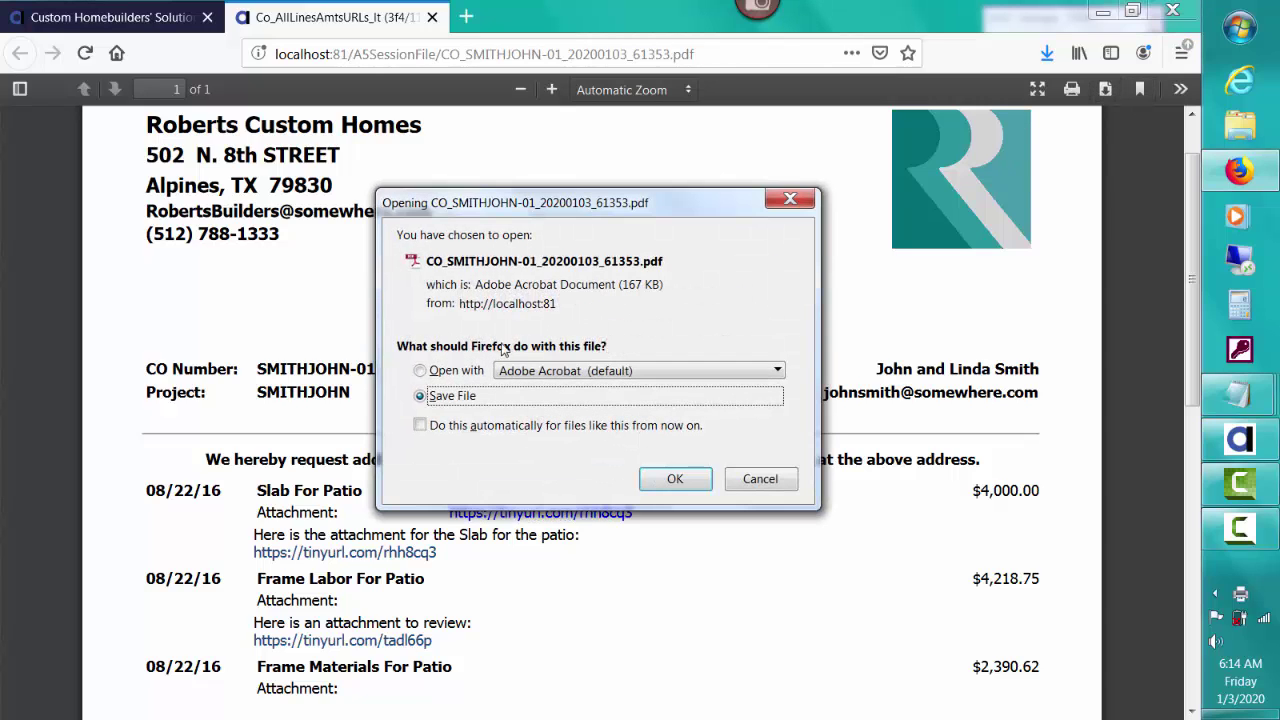
click(420, 370)
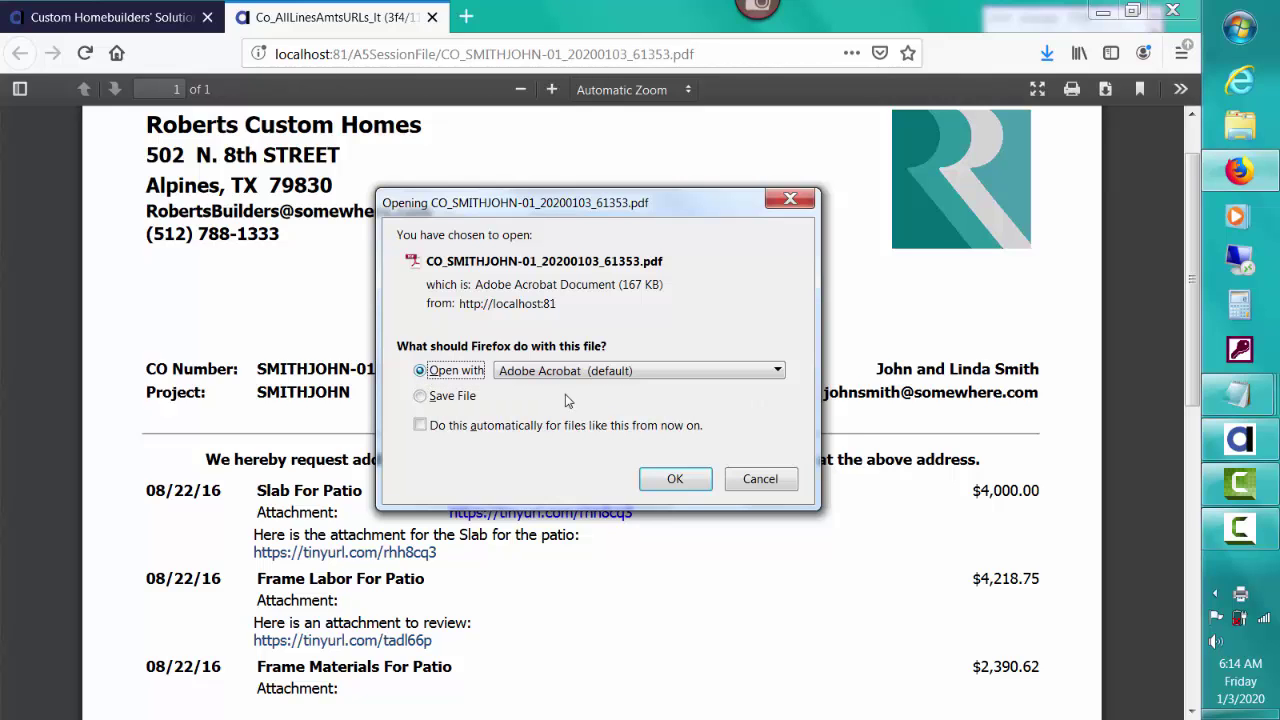
click(682, 479)
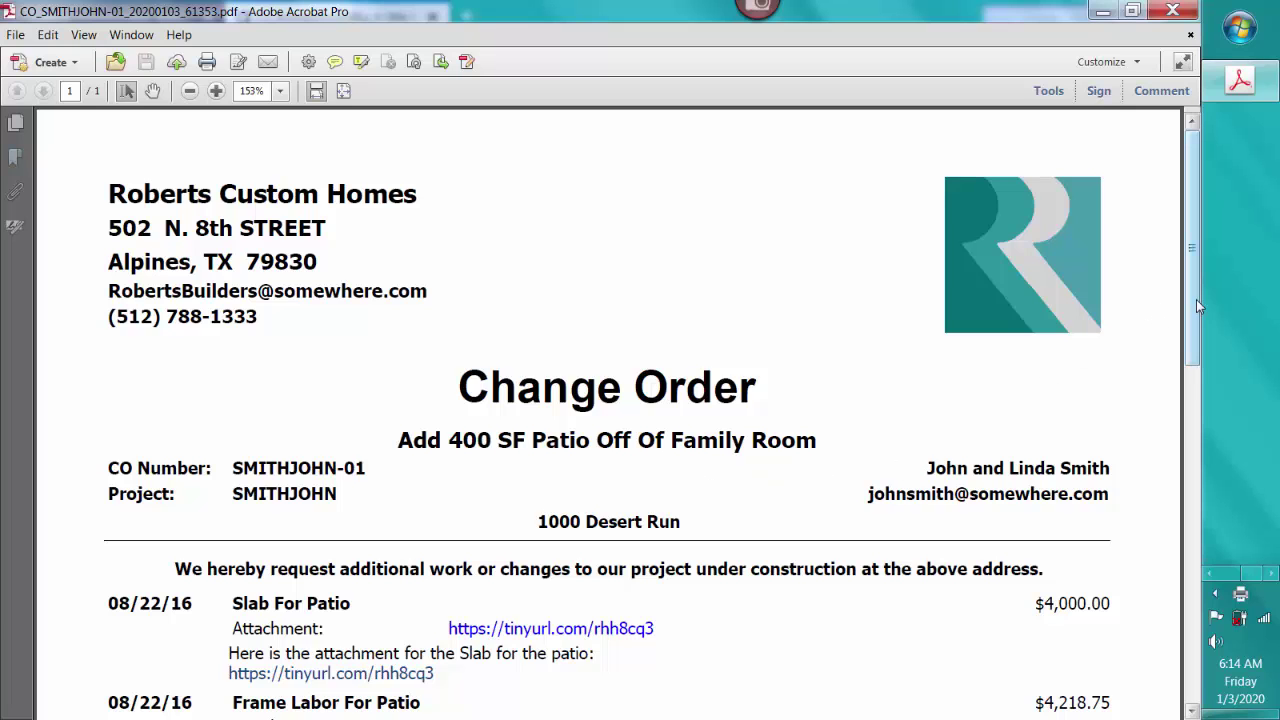
scroll(950, 365, down, 5)
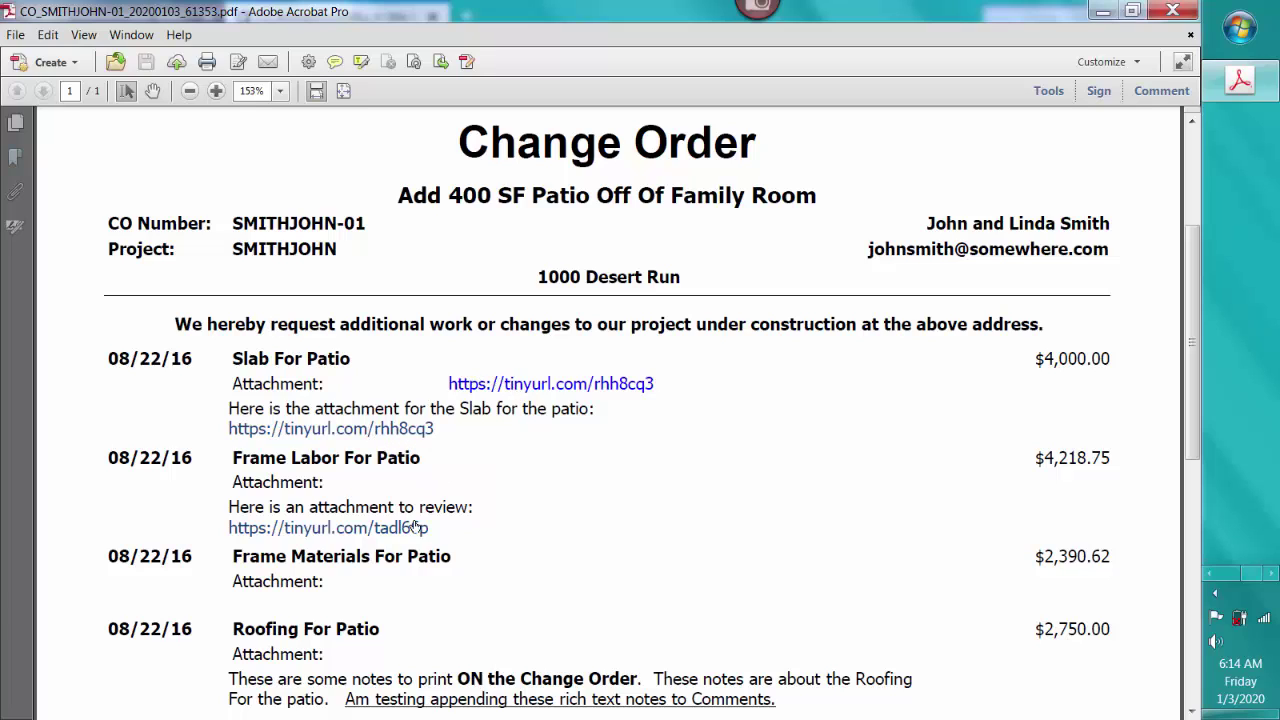
click(383, 528)
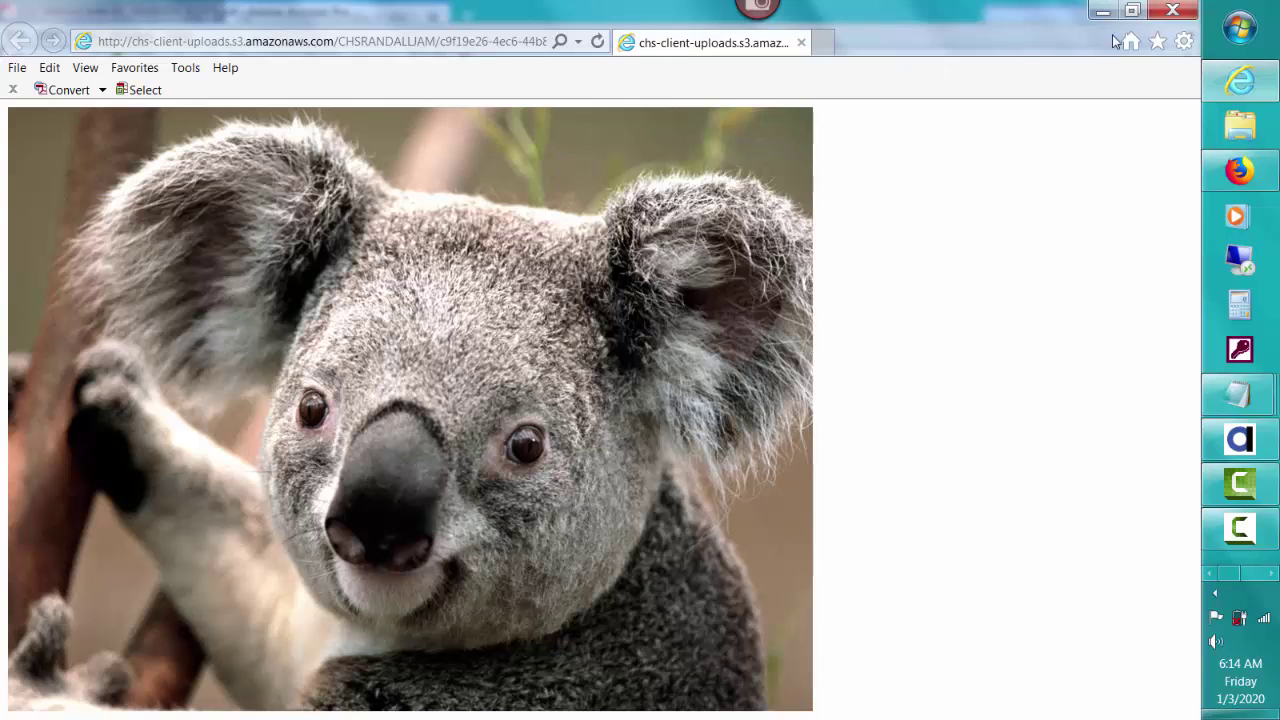
click(1173, 12)
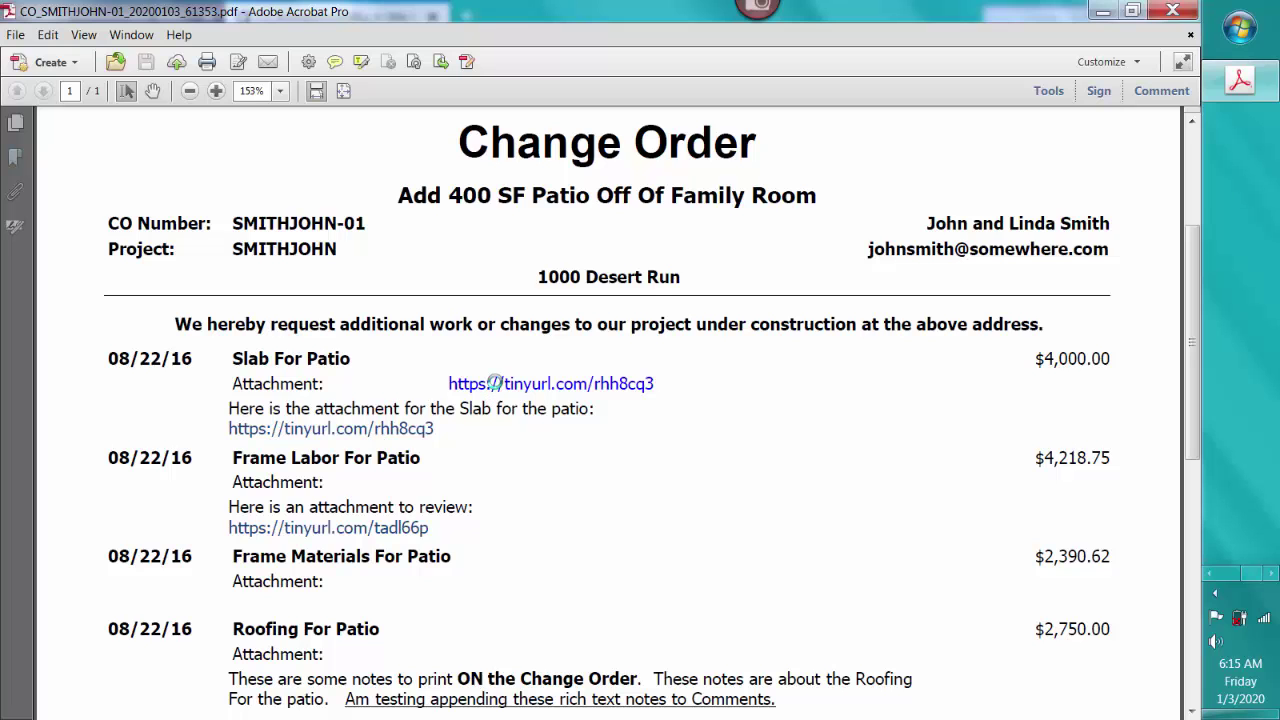
click(494, 386)
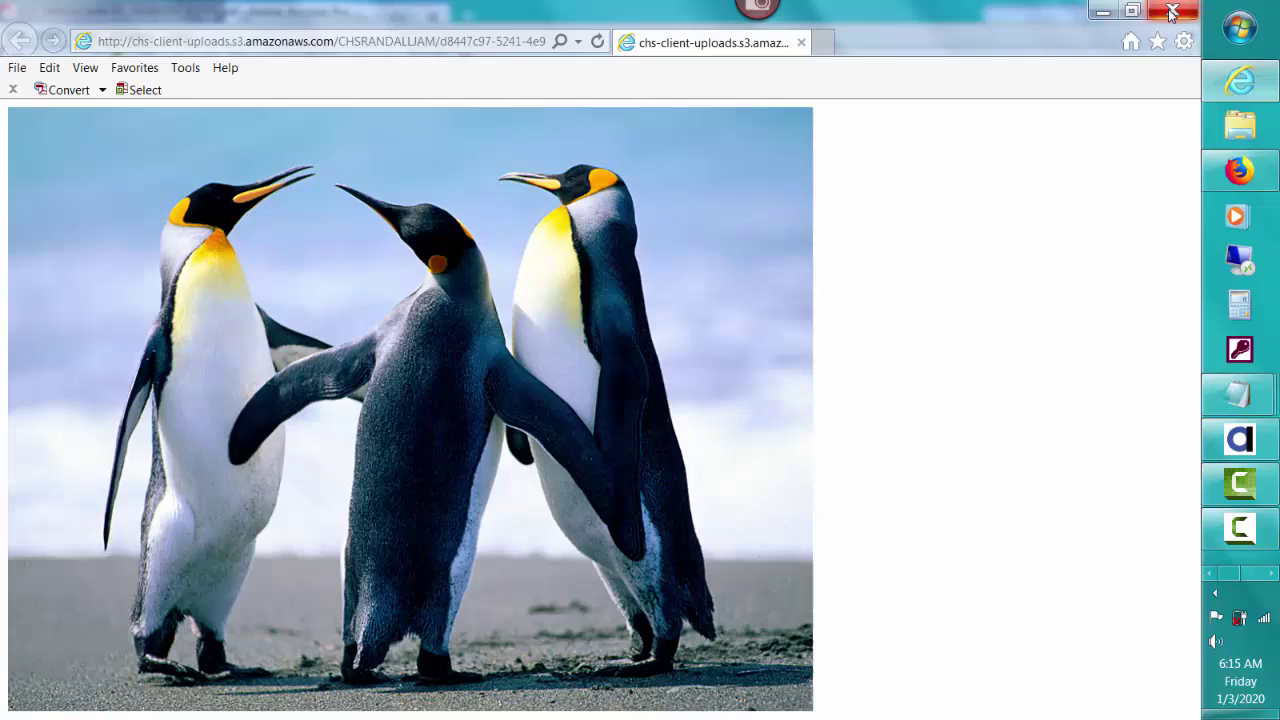
click(1172, 12)
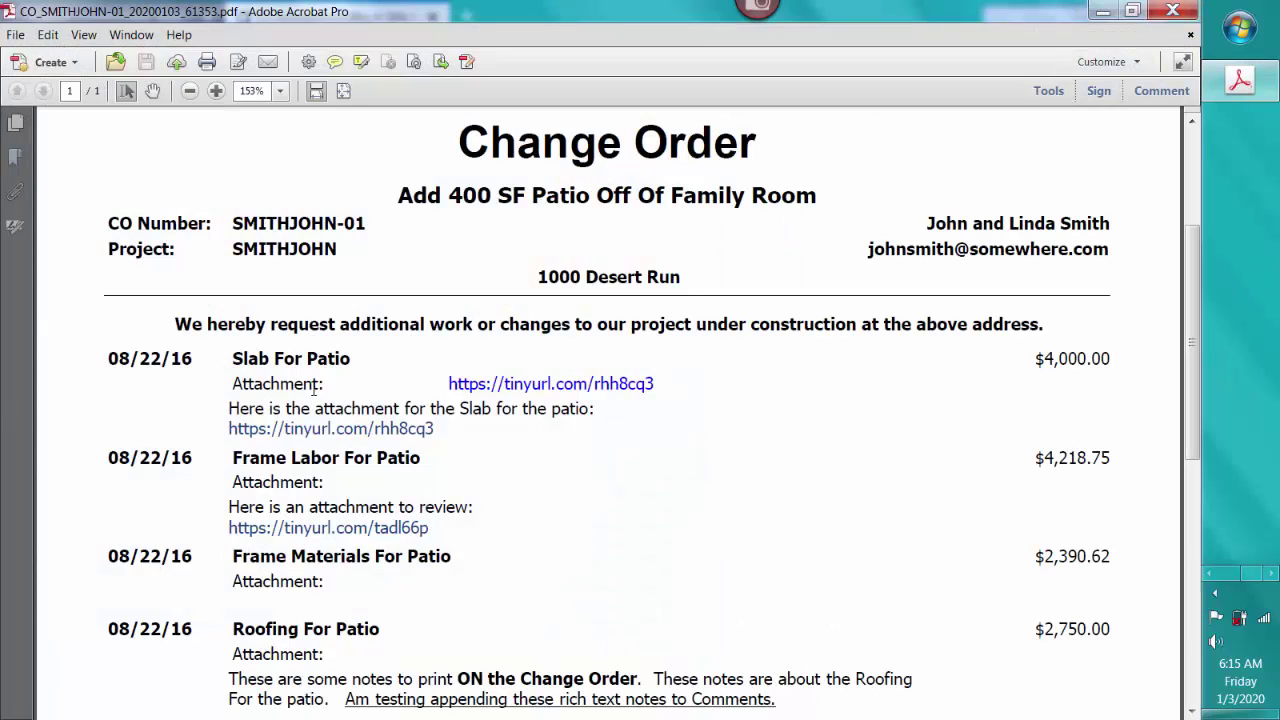
click(1167, 12)
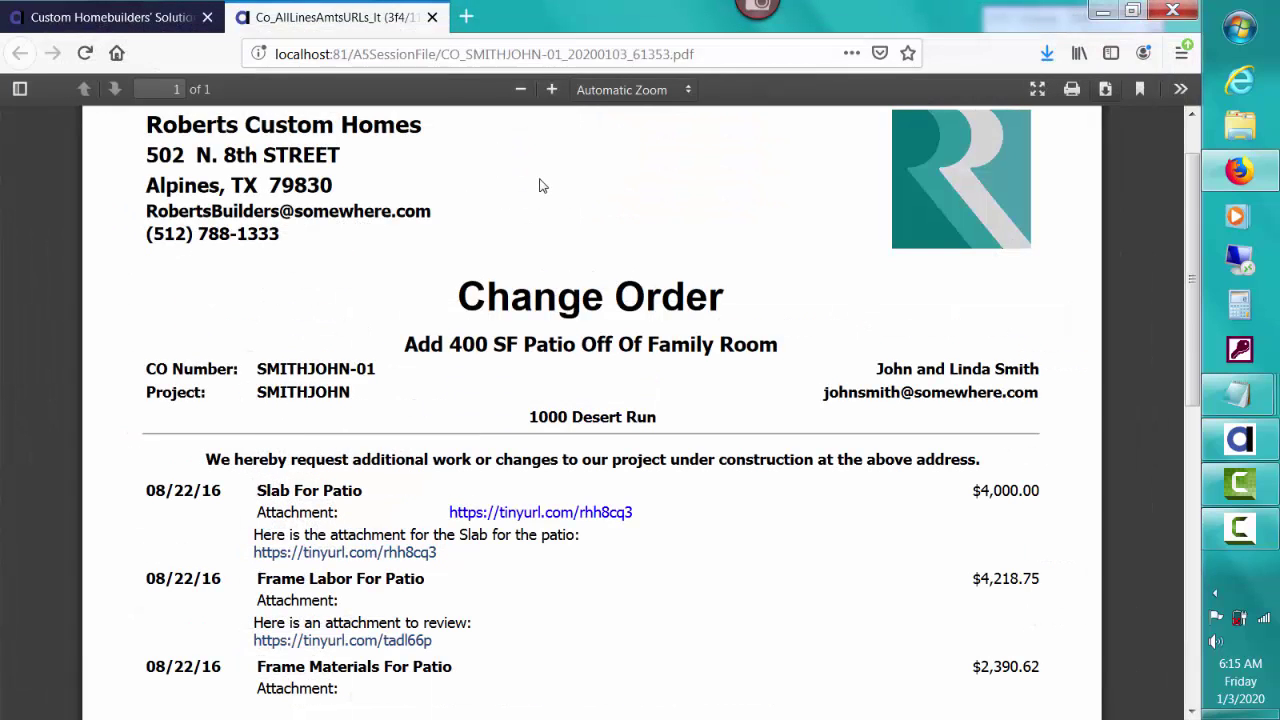
Step: Discard the viewed PDF without storing it, then generate the change order with line item amounts
click(432, 17)
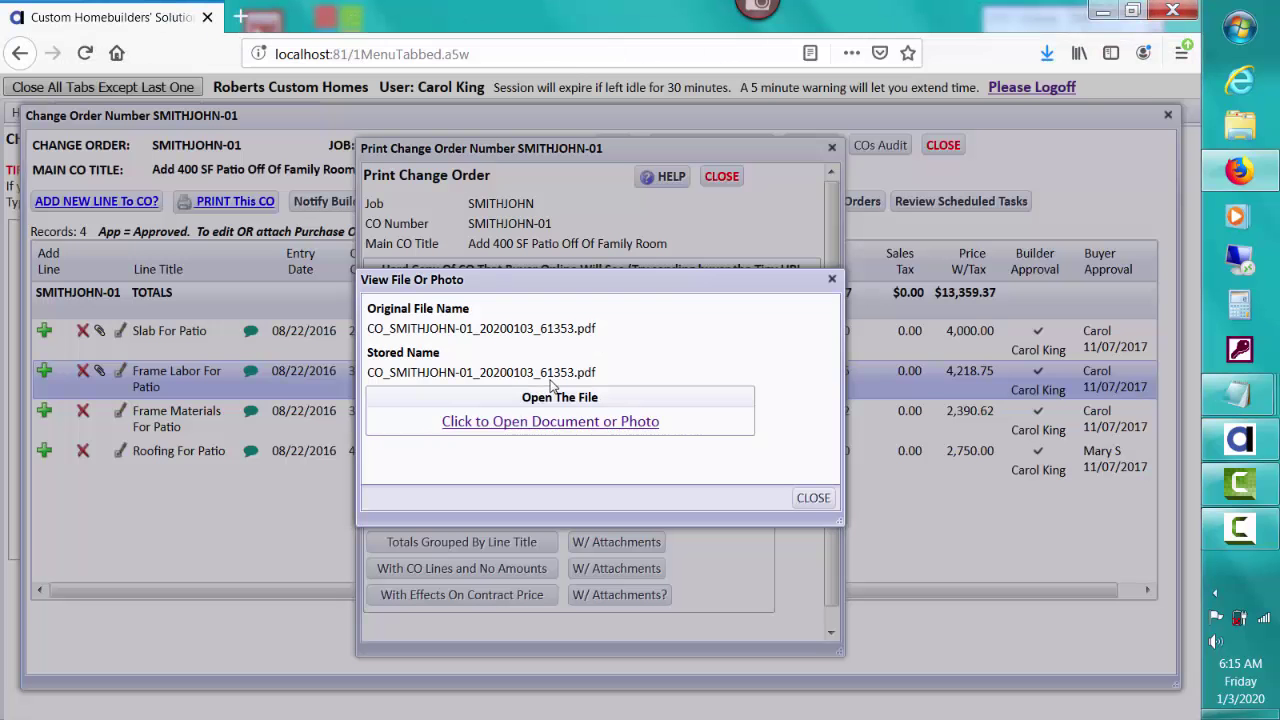
click(813, 497)
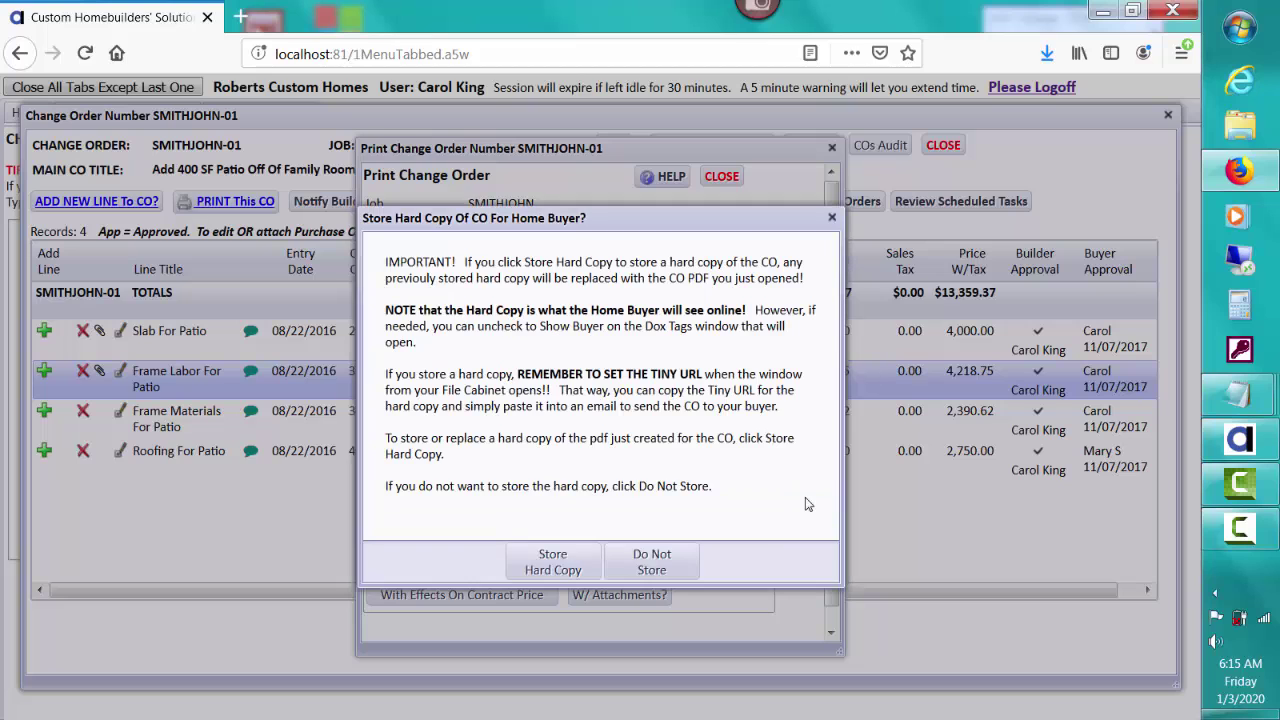
click(651, 563)
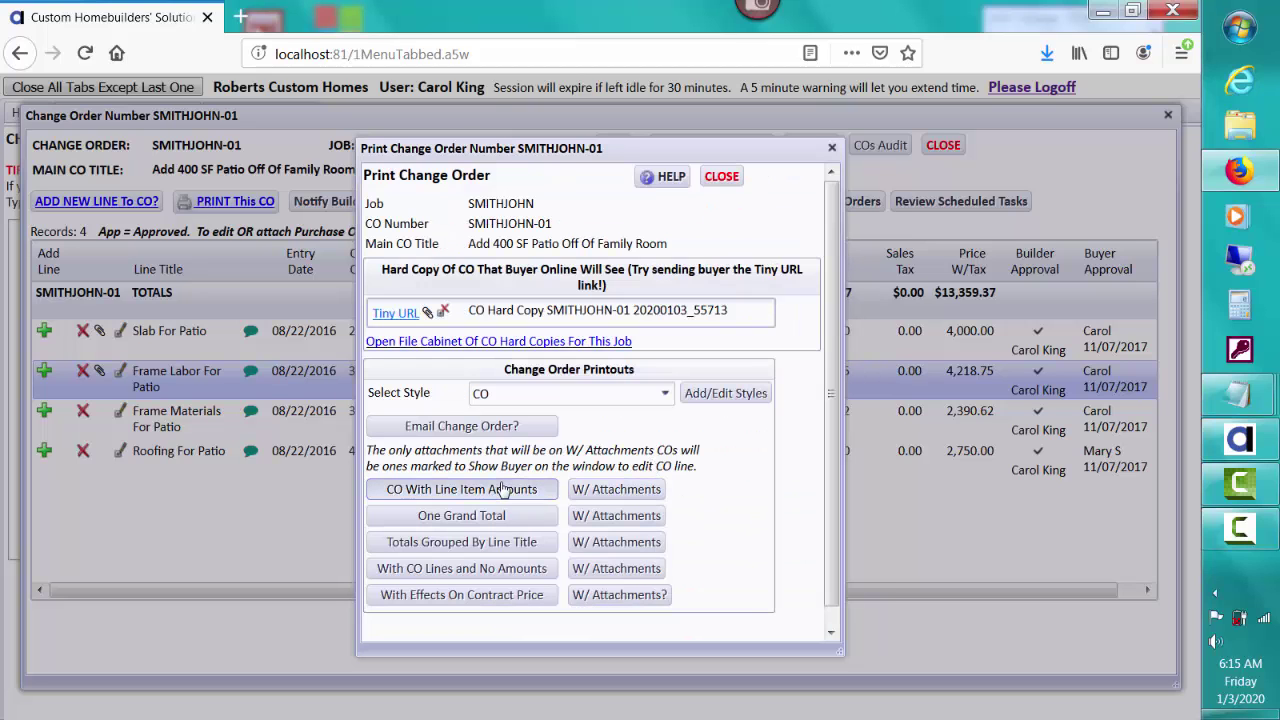
click(505, 489)
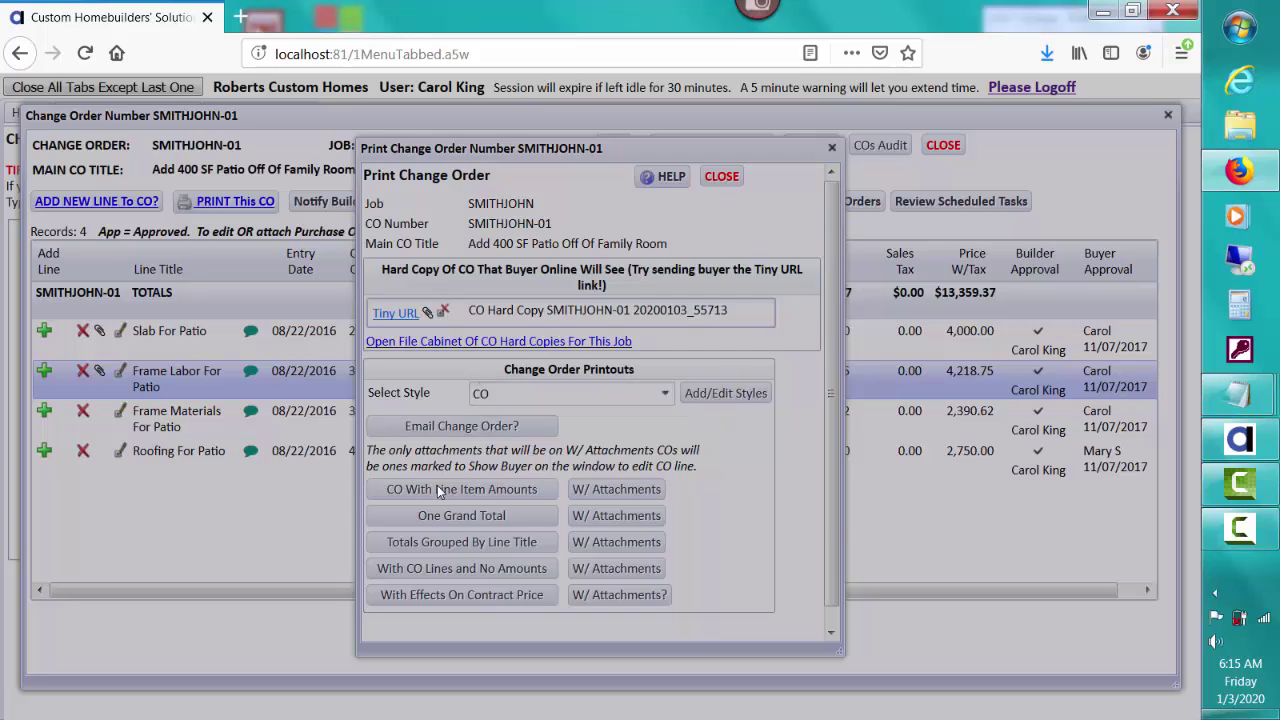
Step: Review the line-amount change order PDF, then close it, keeping hard copy 20200103_55713
click(521, 424)
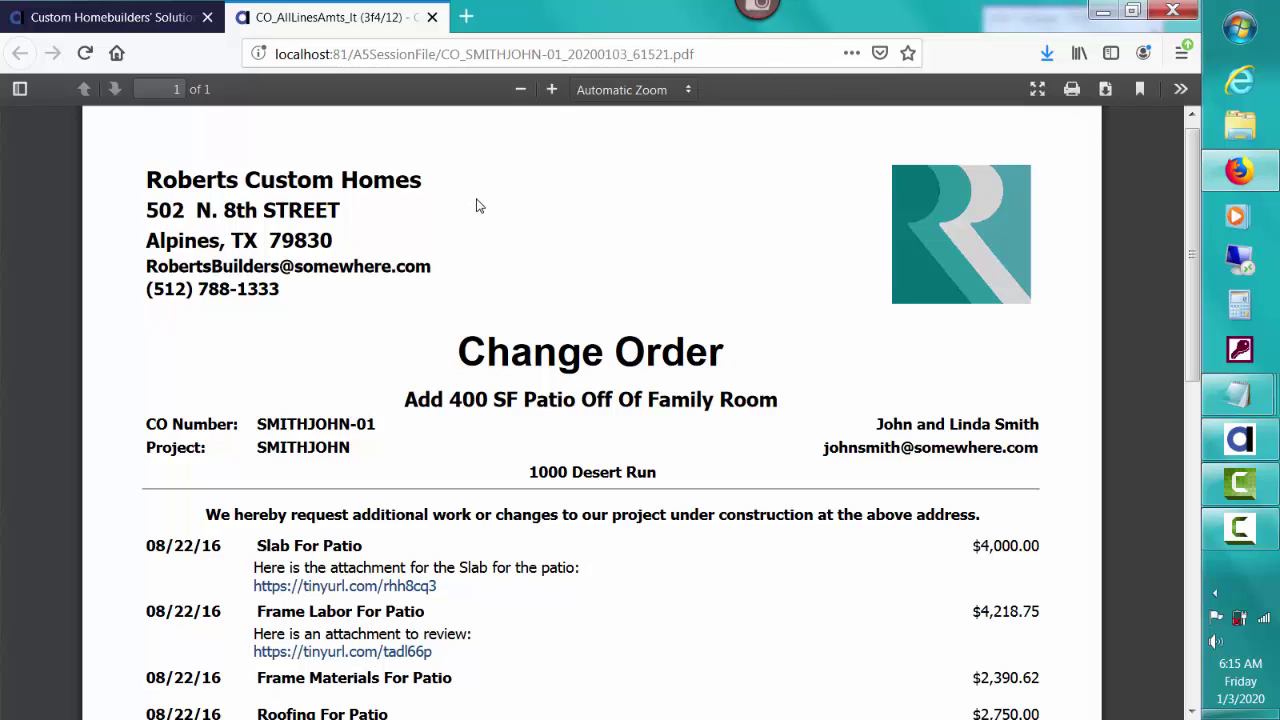
click(432, 17)
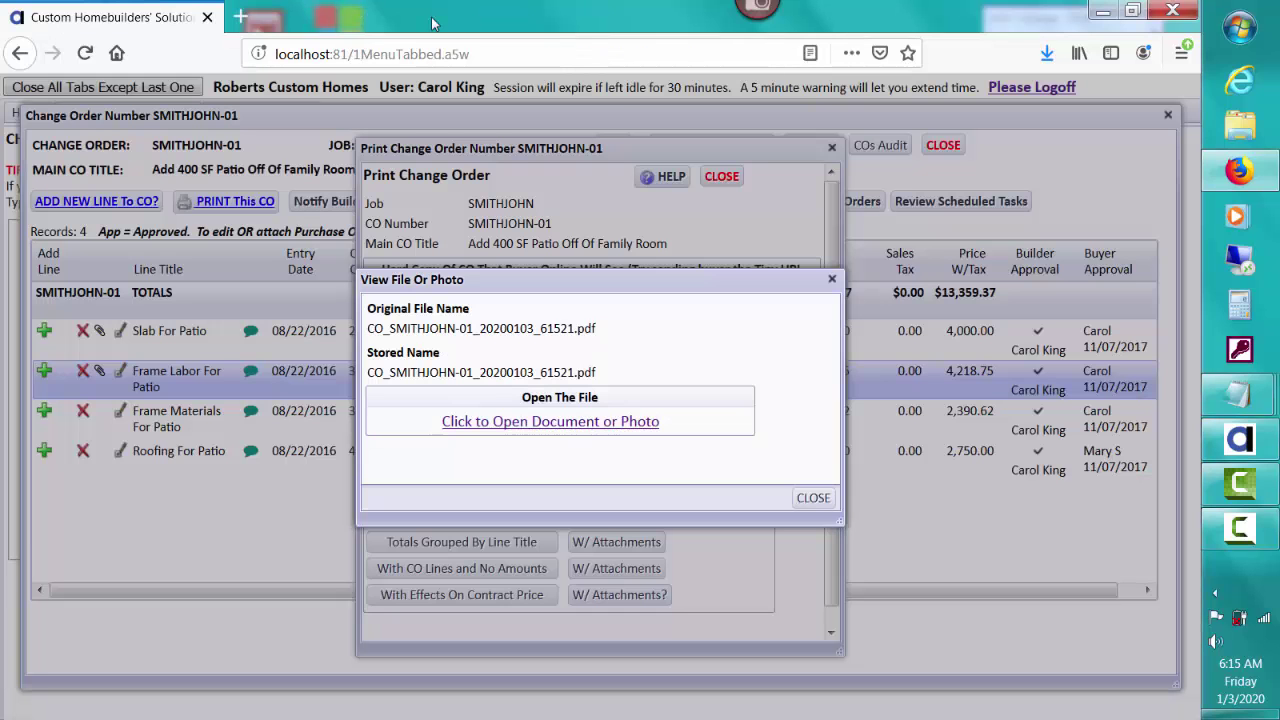
click(813, 497)
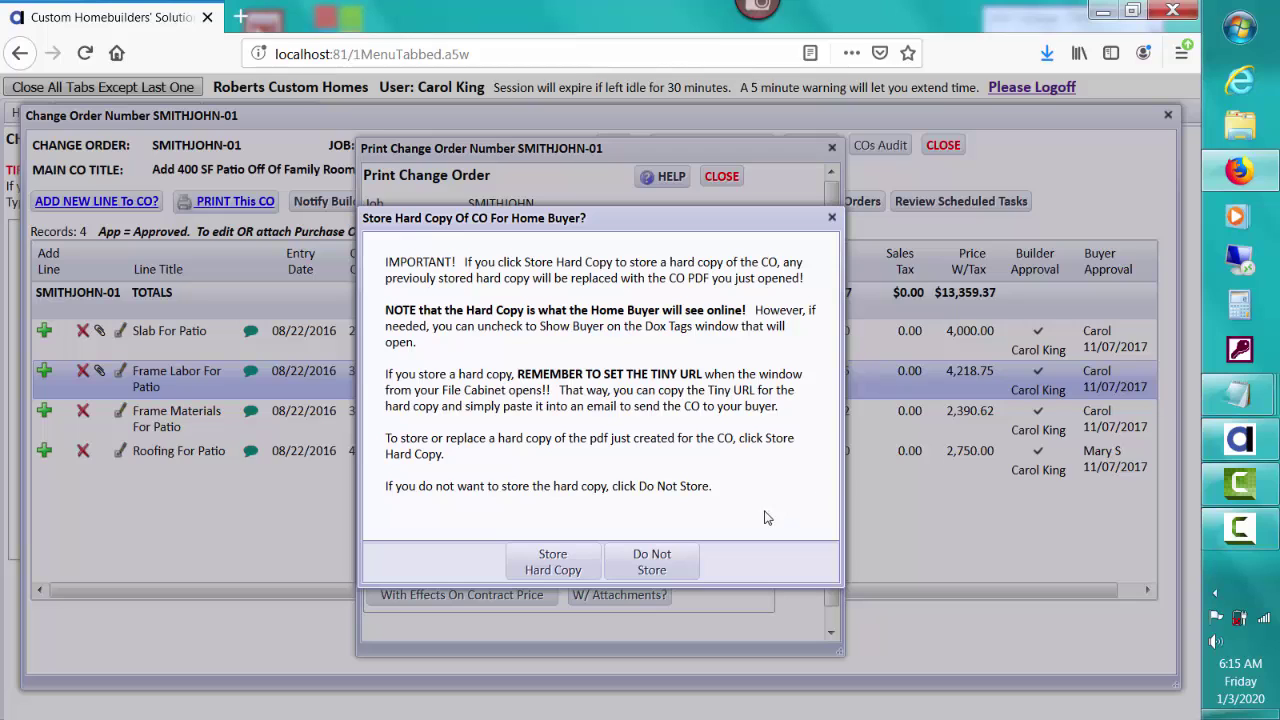
click(678, 562)
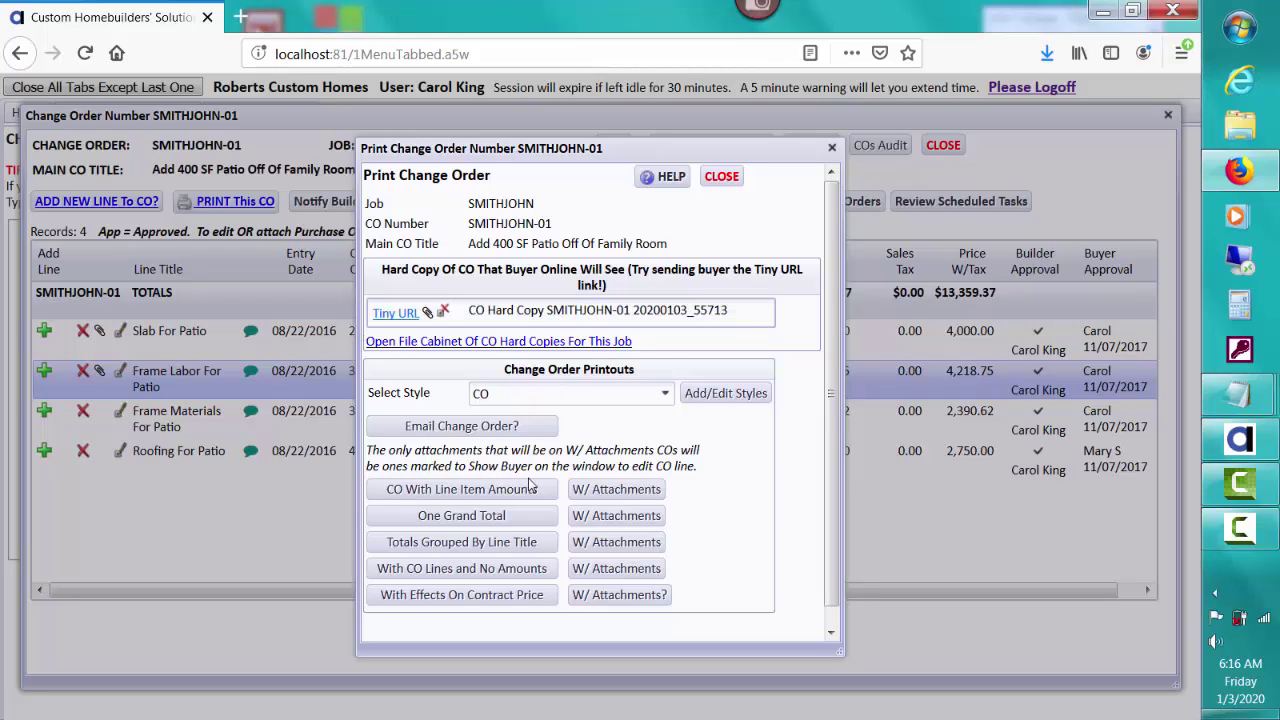
Step: Generate the contract-price change order and review it: $13,359.38 total, revised price $492,853.12
click(505, 596)
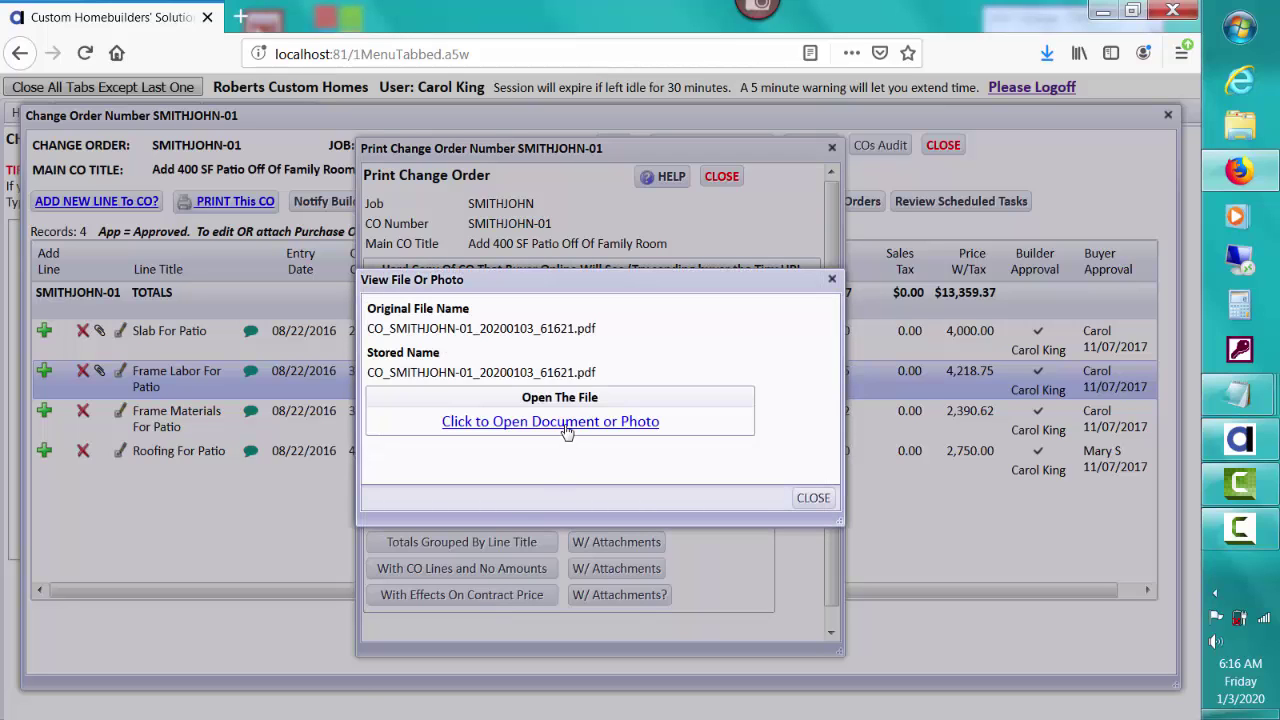
click(566, 430)
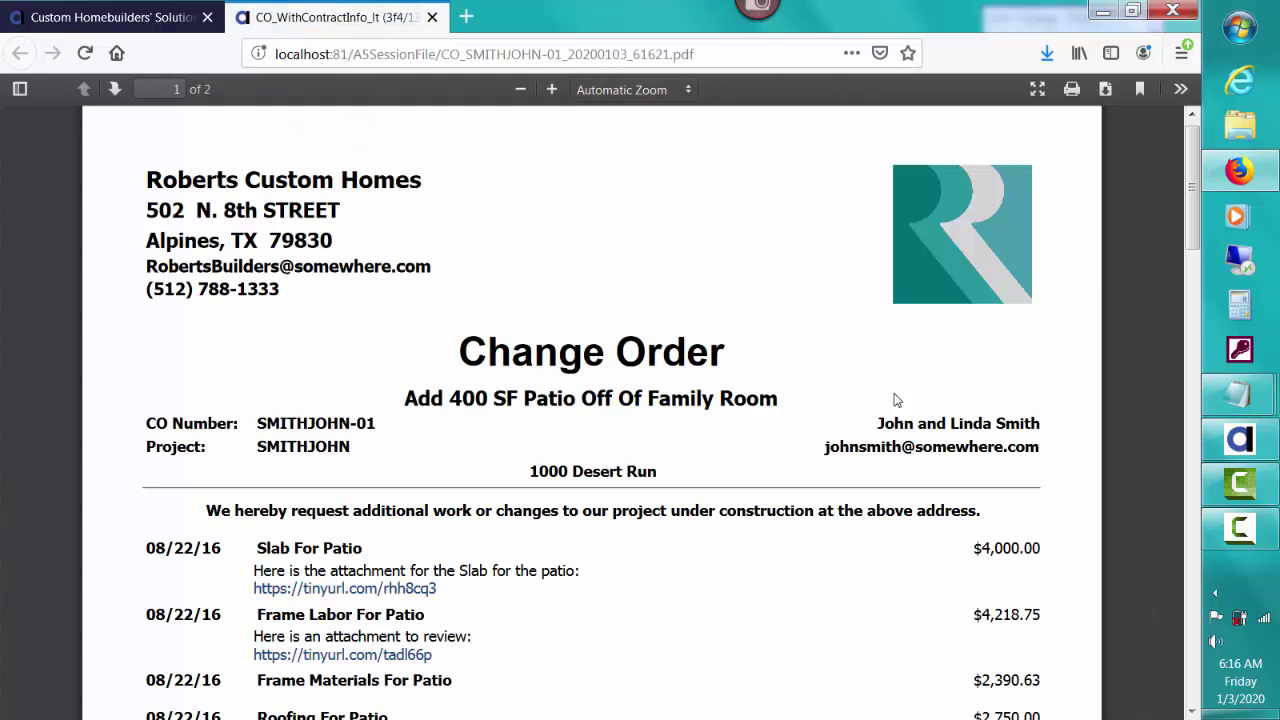
mouse_move(1190, 190)
mouse_down()
mouse_move(1186, 429)
mouse_move(1145, 210)
mouse_up()
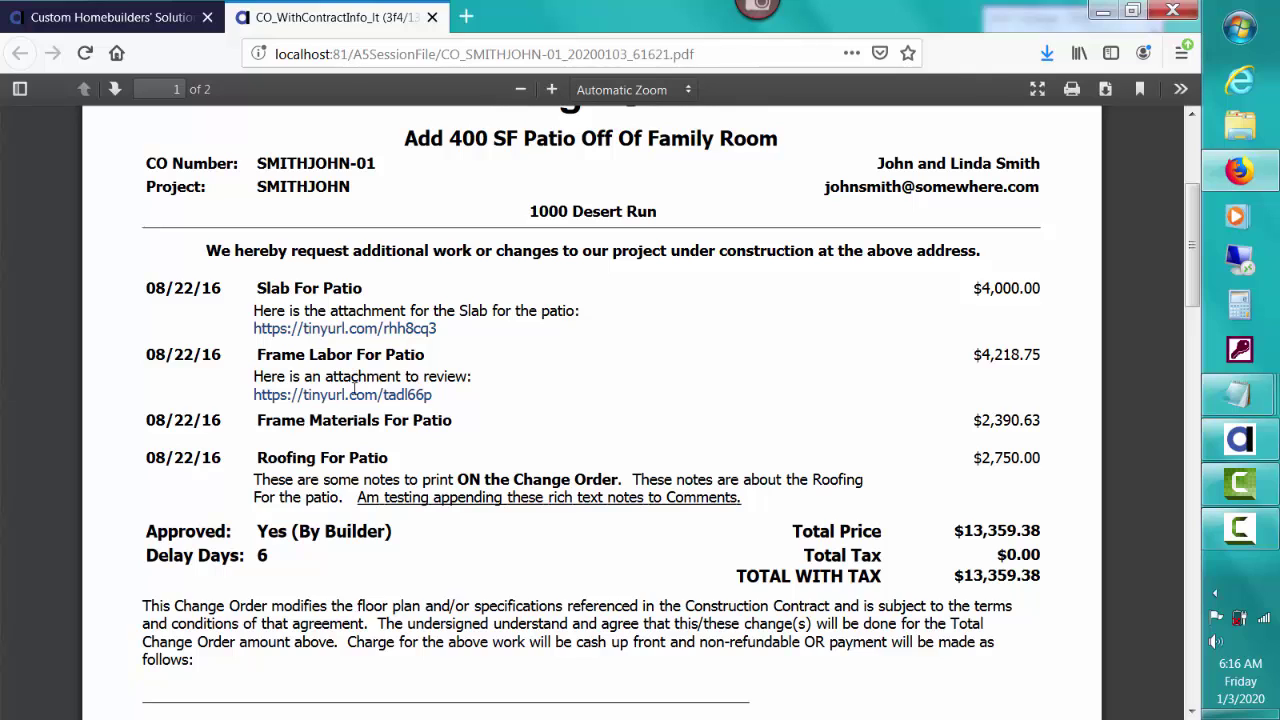
click(432, 17)
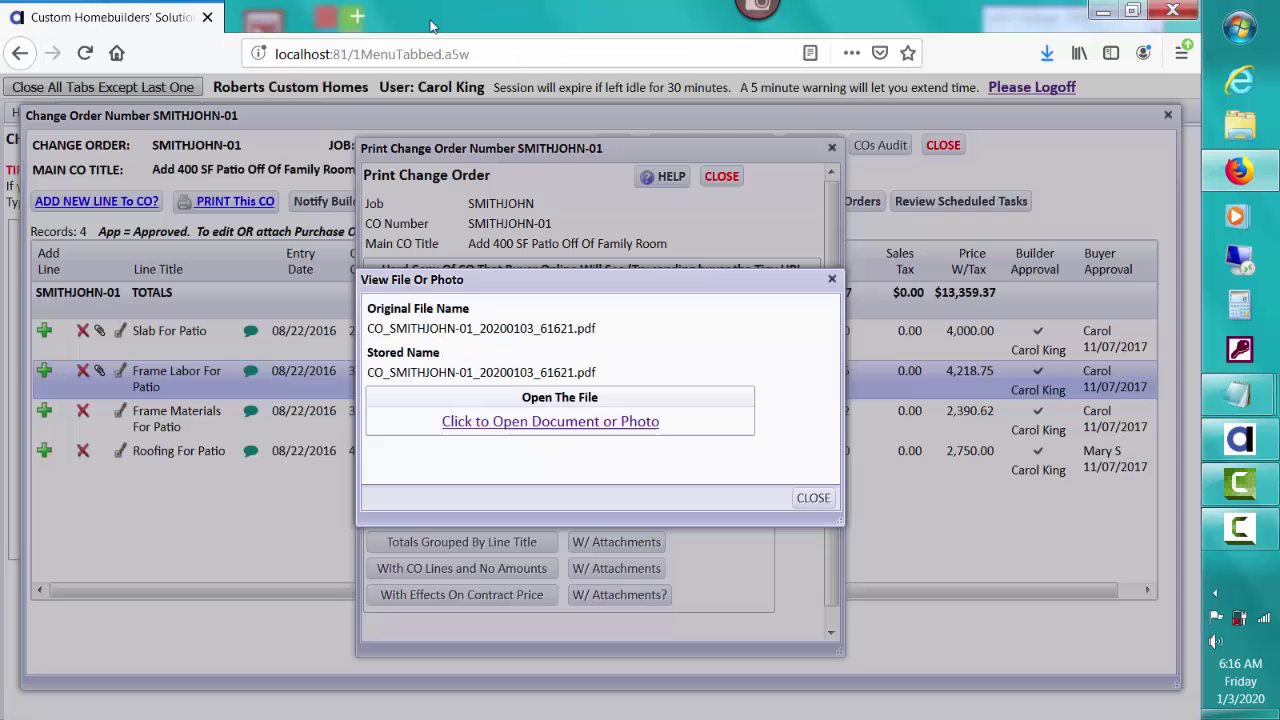
click(822, 497)
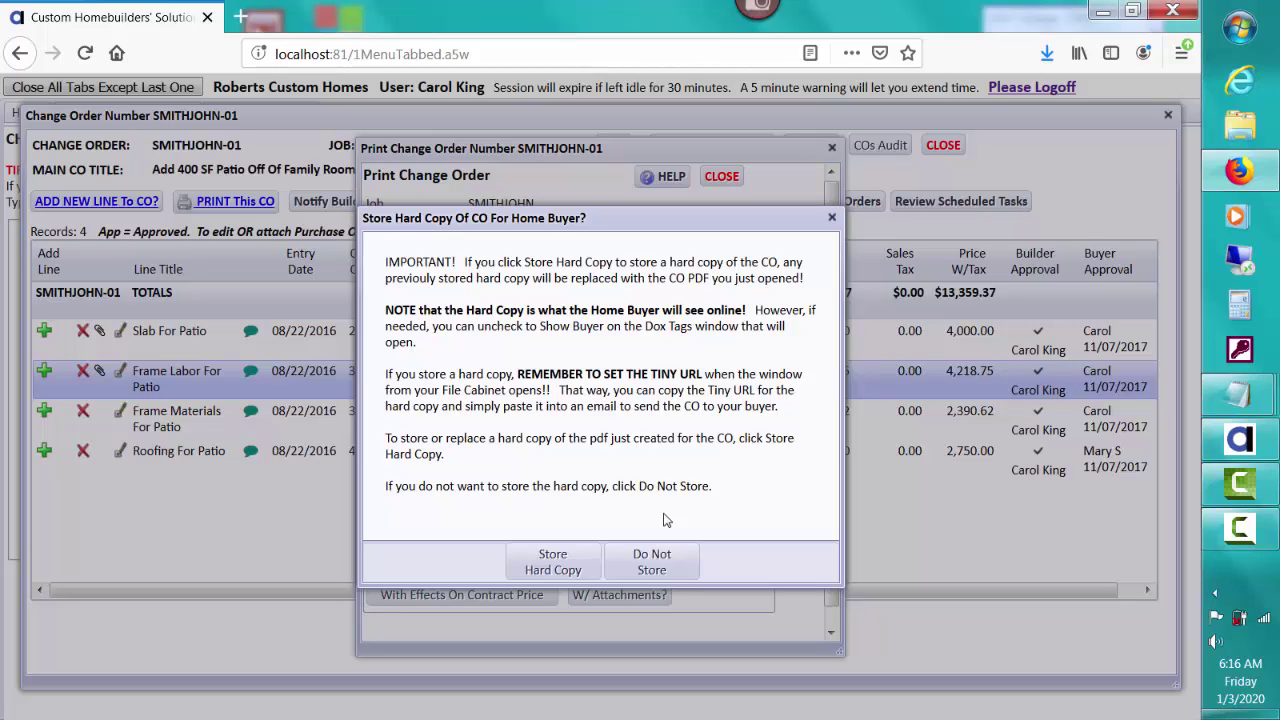
click(556, 562)
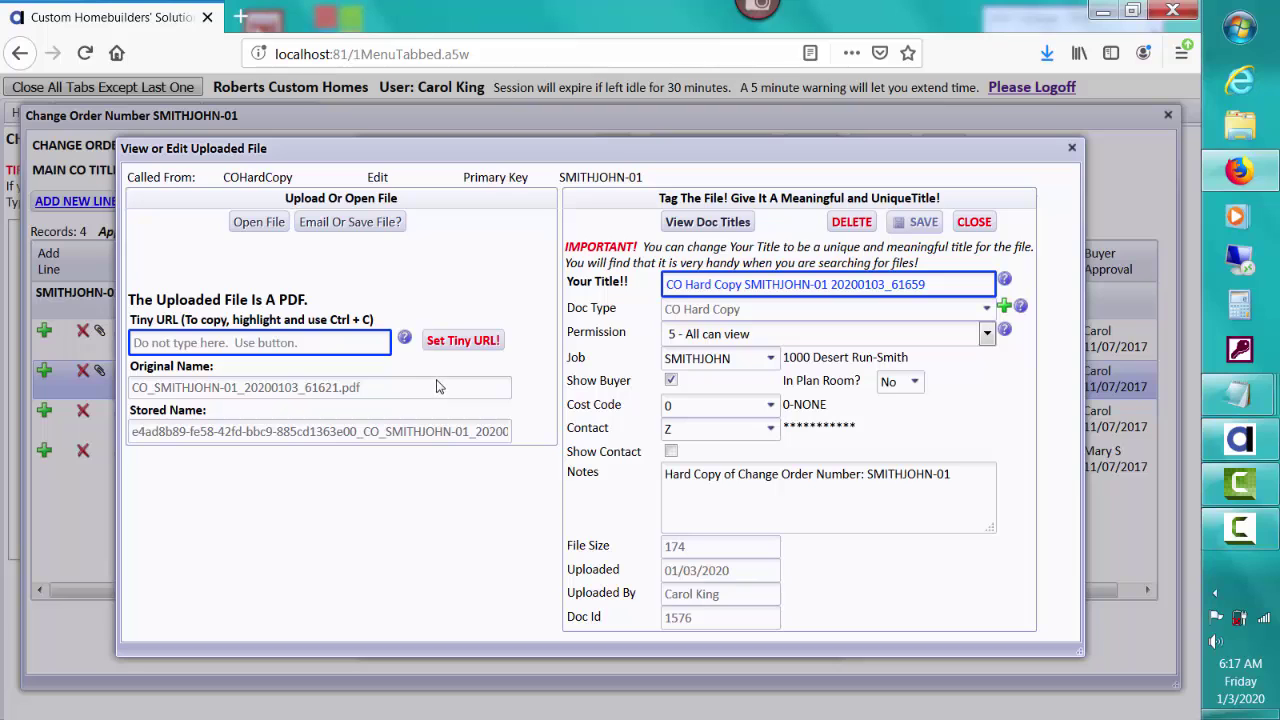
click(457, 345)
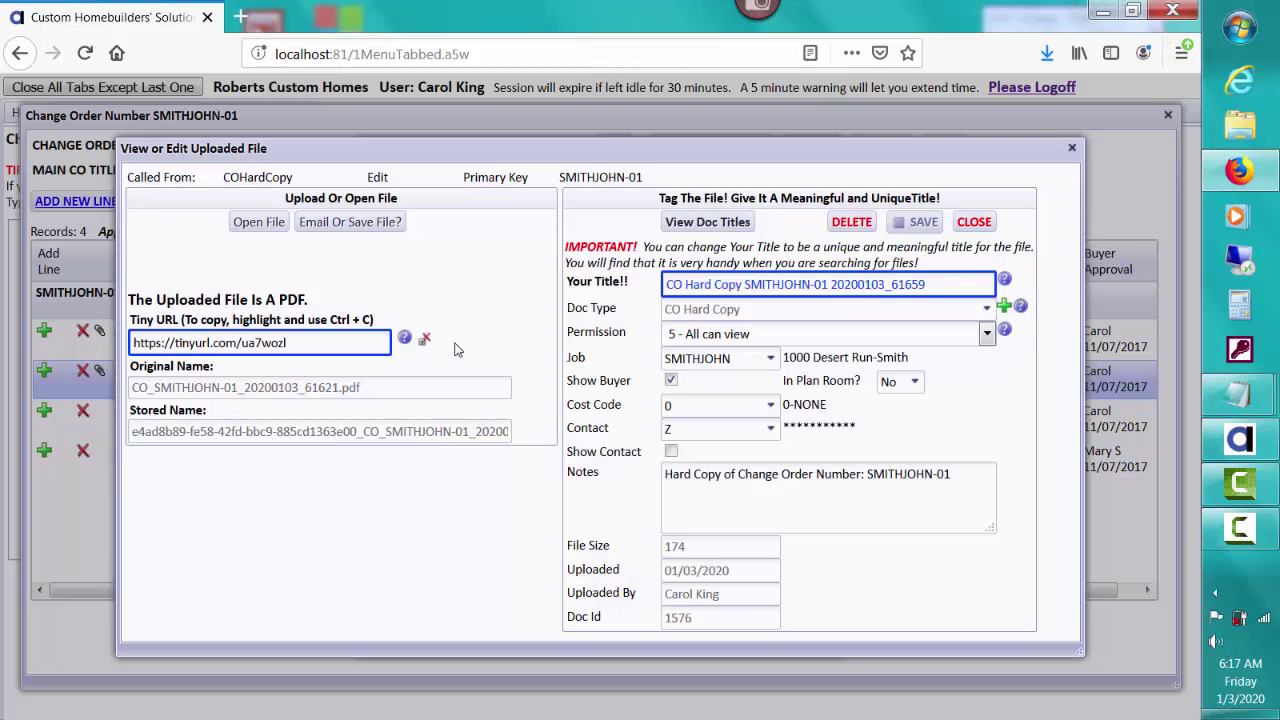
drag(288, 343, 117, 342)
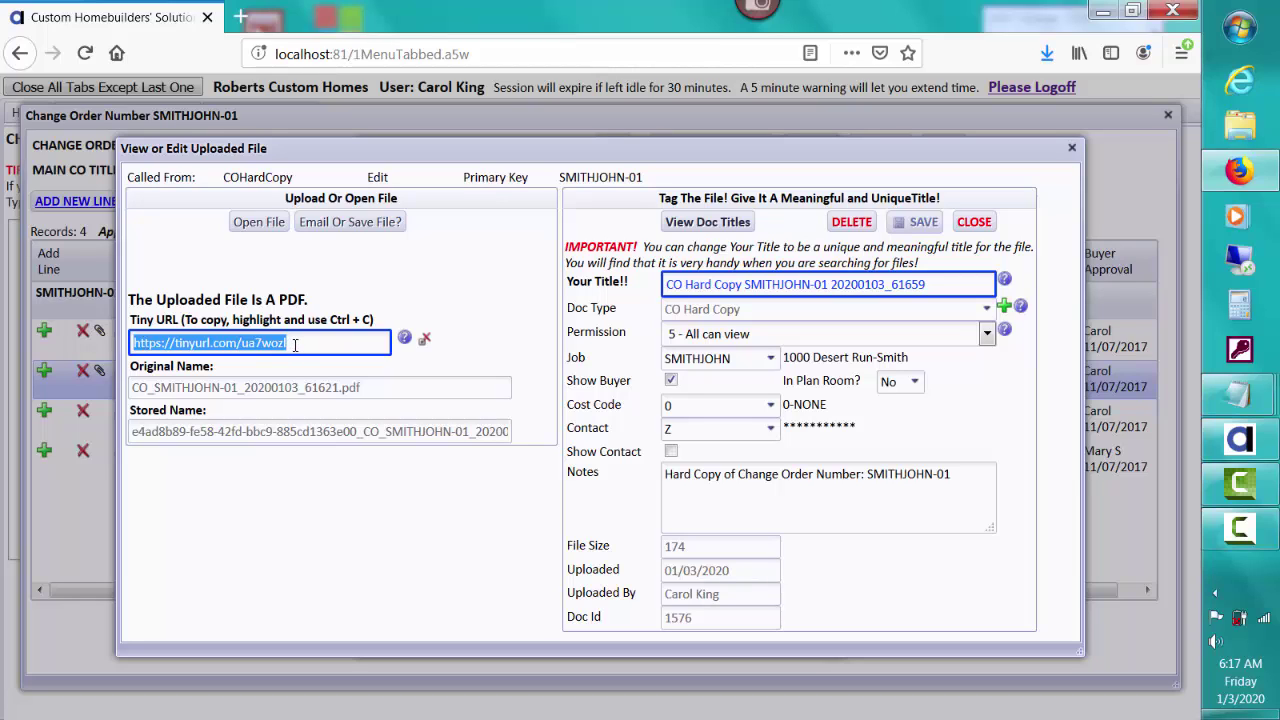
click(242, 18)
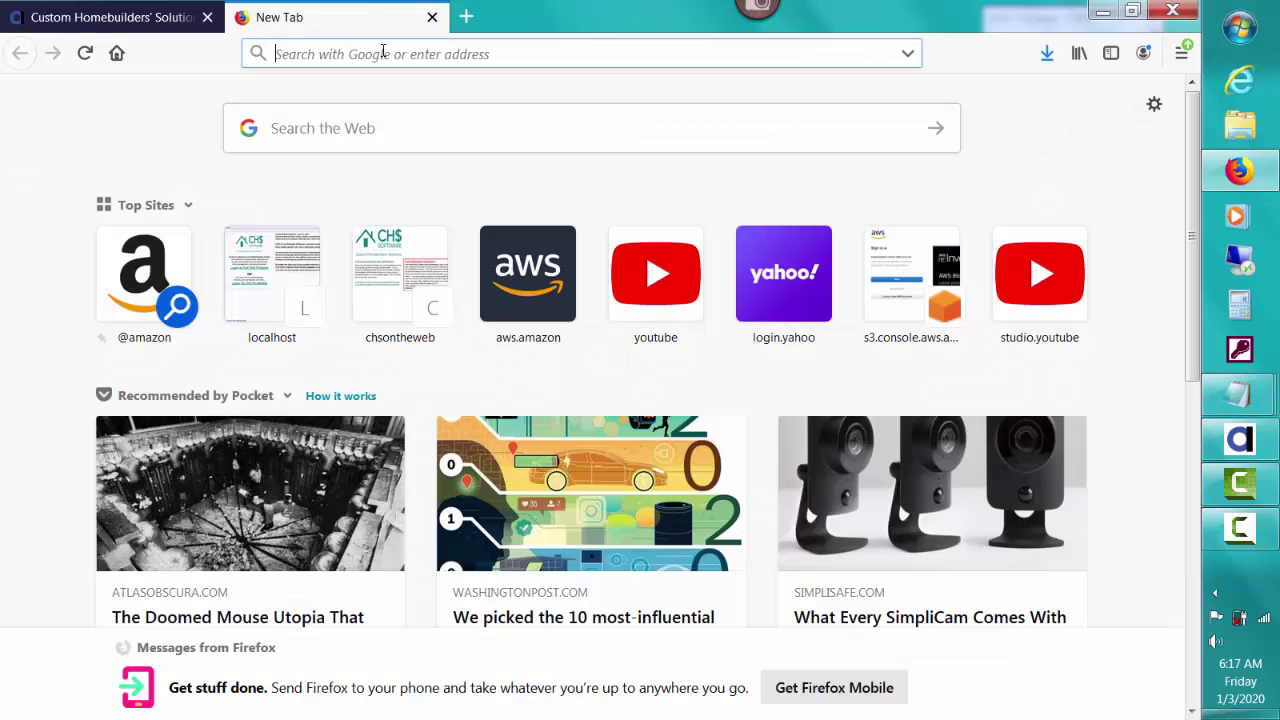
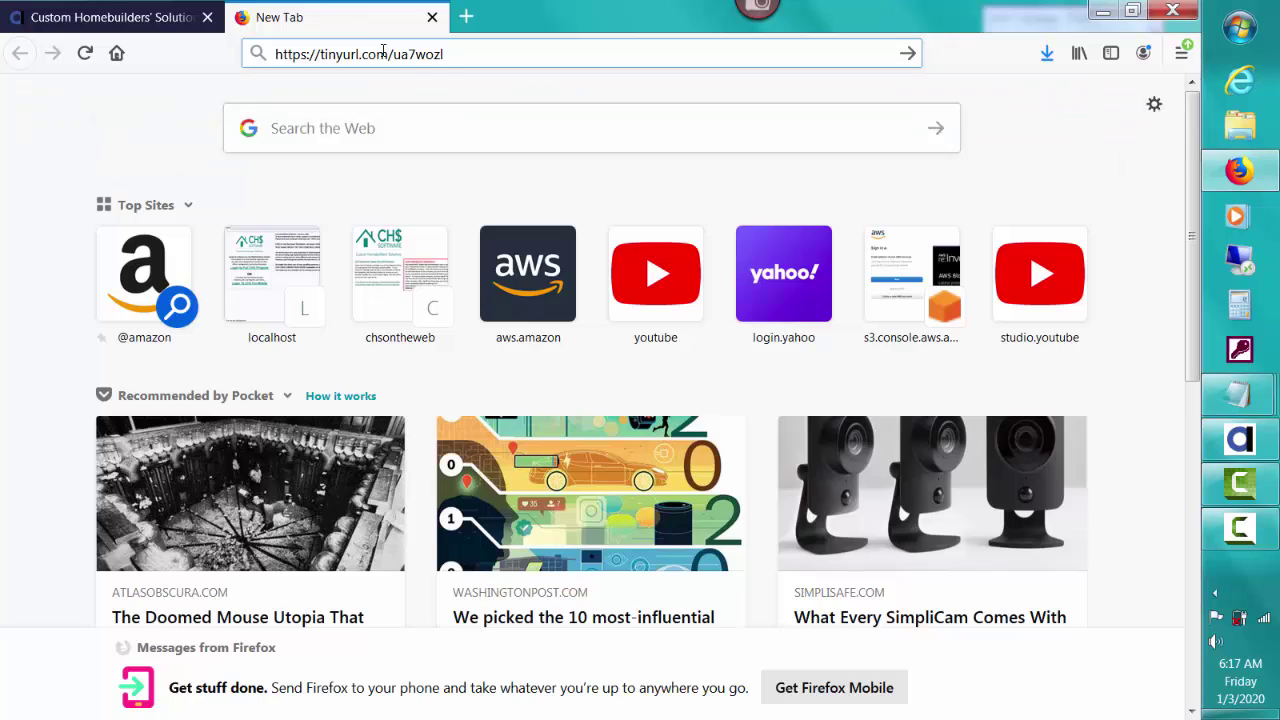
key(Return)
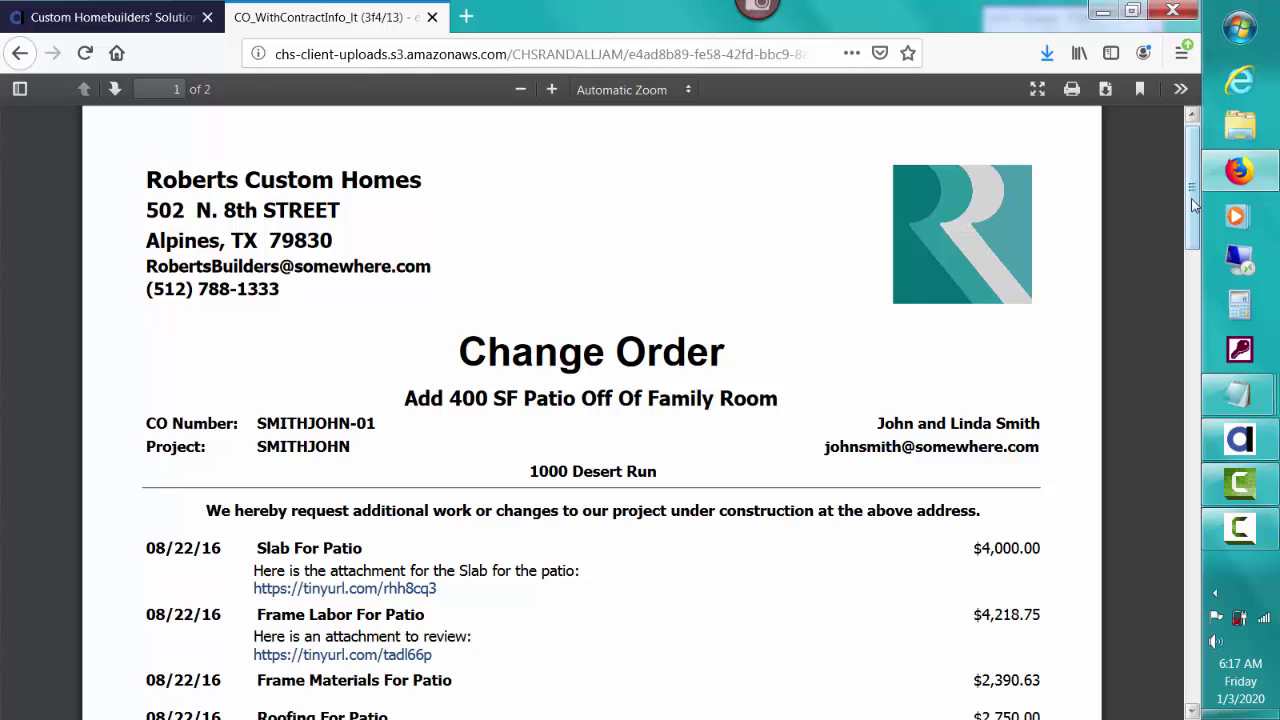
scroll(1196, 240, down, 2)
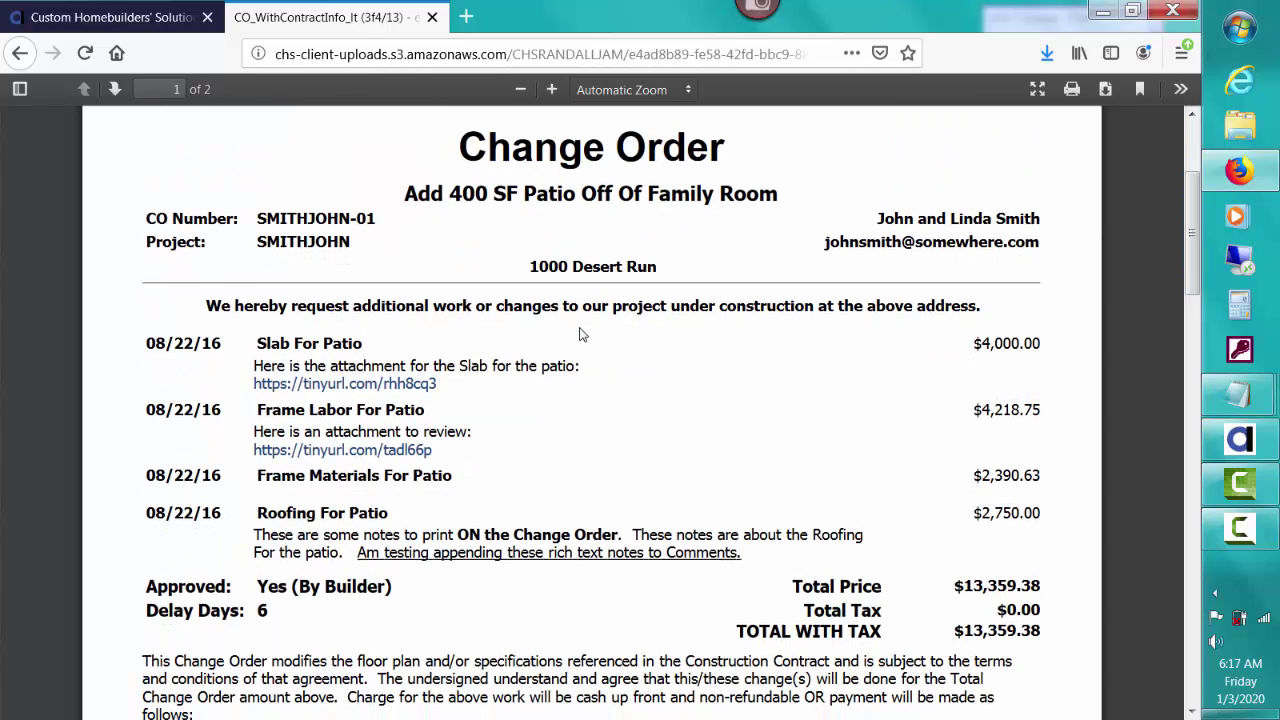
click(433, 18)
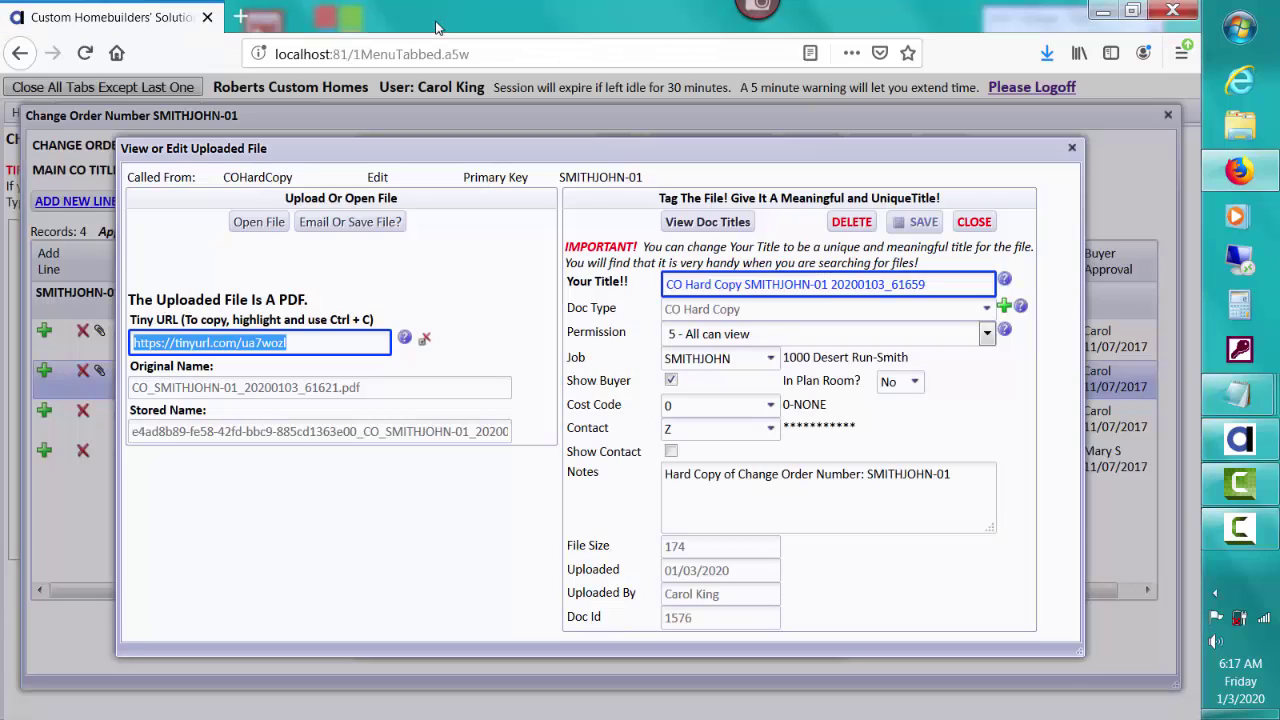
Step: Close the uploaded file record and open the SMITHJOHN File Cabinet of CO hard copies
click(974, 221)
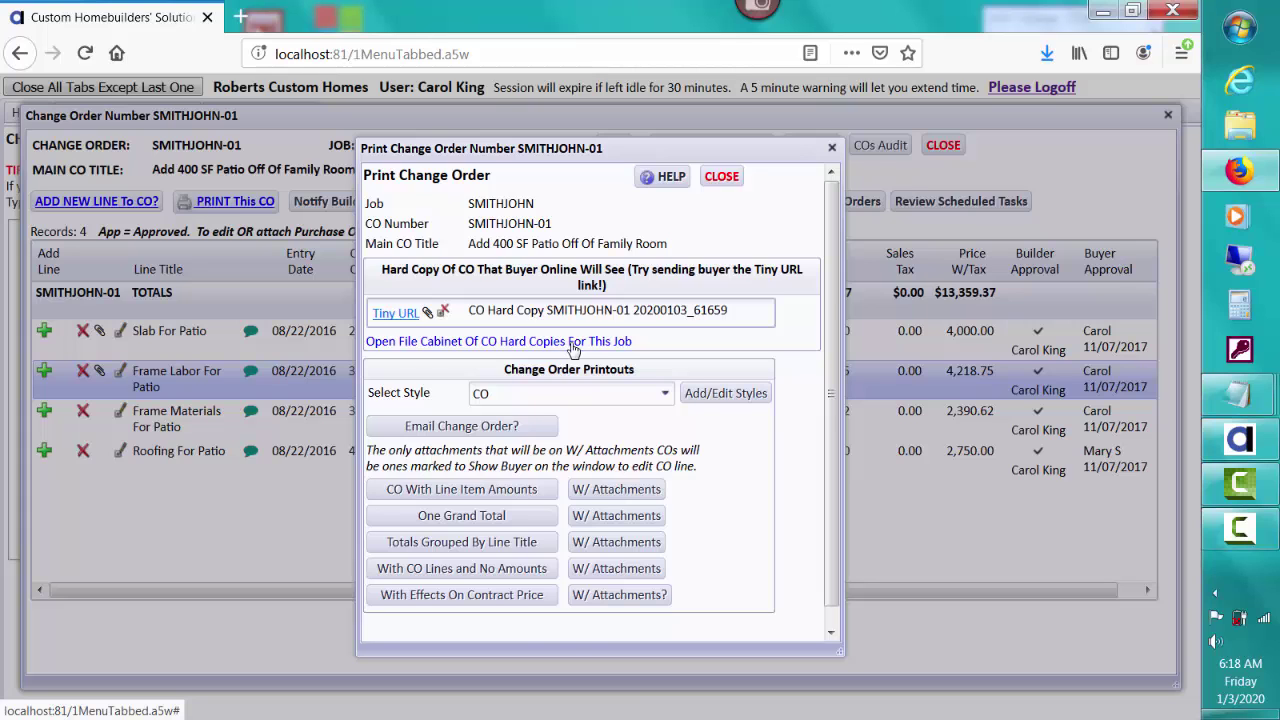
click(574, 342)
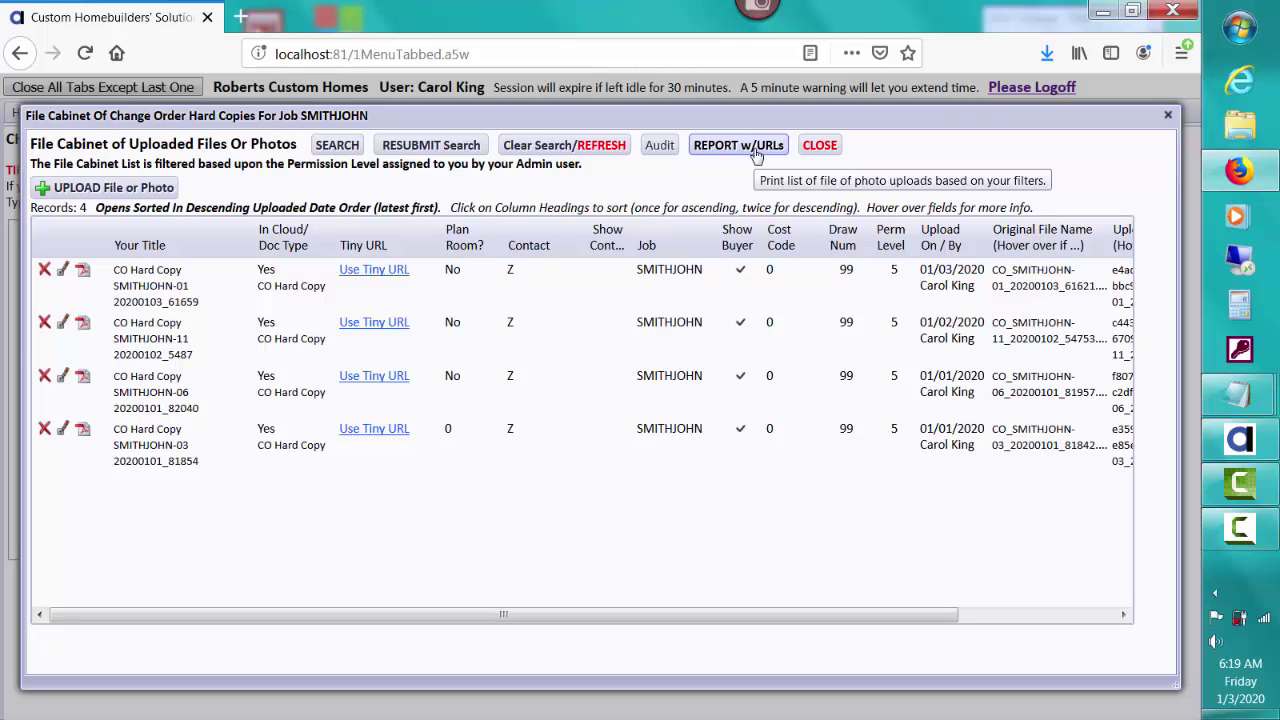
Step: Run the File Cabinet report with URLs and export it as DoxFileCabinet_ltpdf.pdf
click(757, 153)
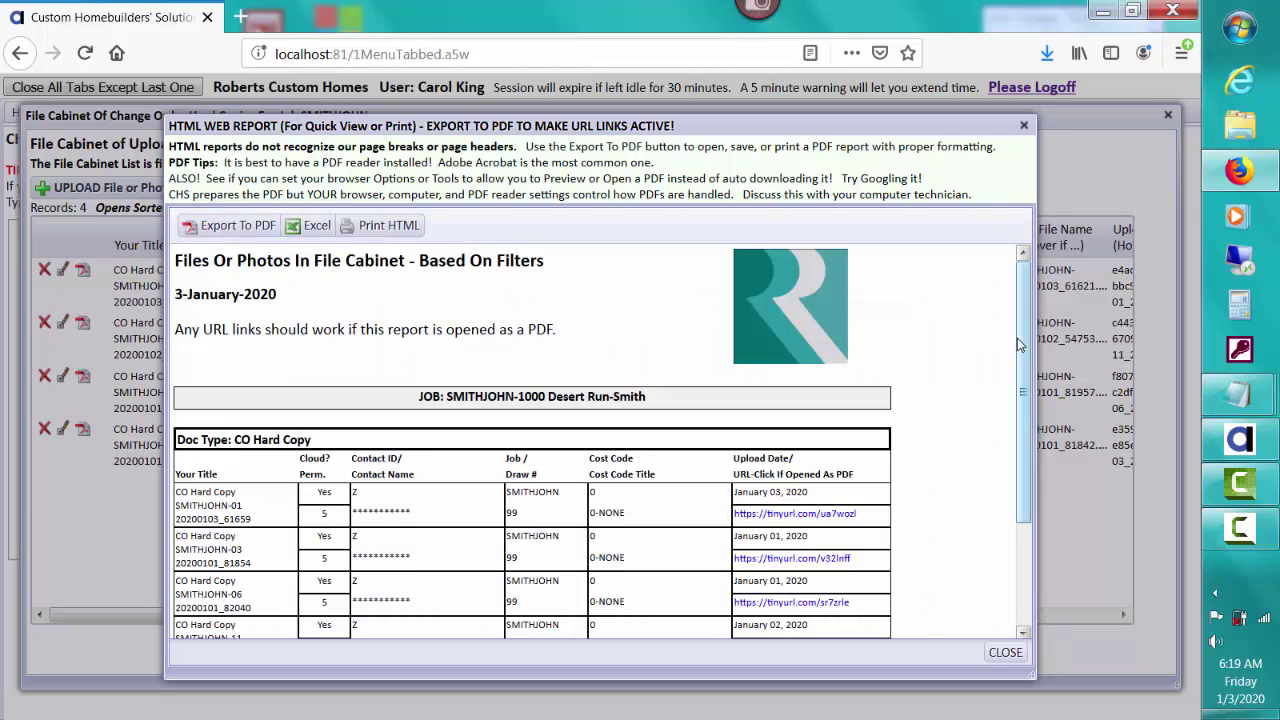
drag(1020, 346, 946, 416)
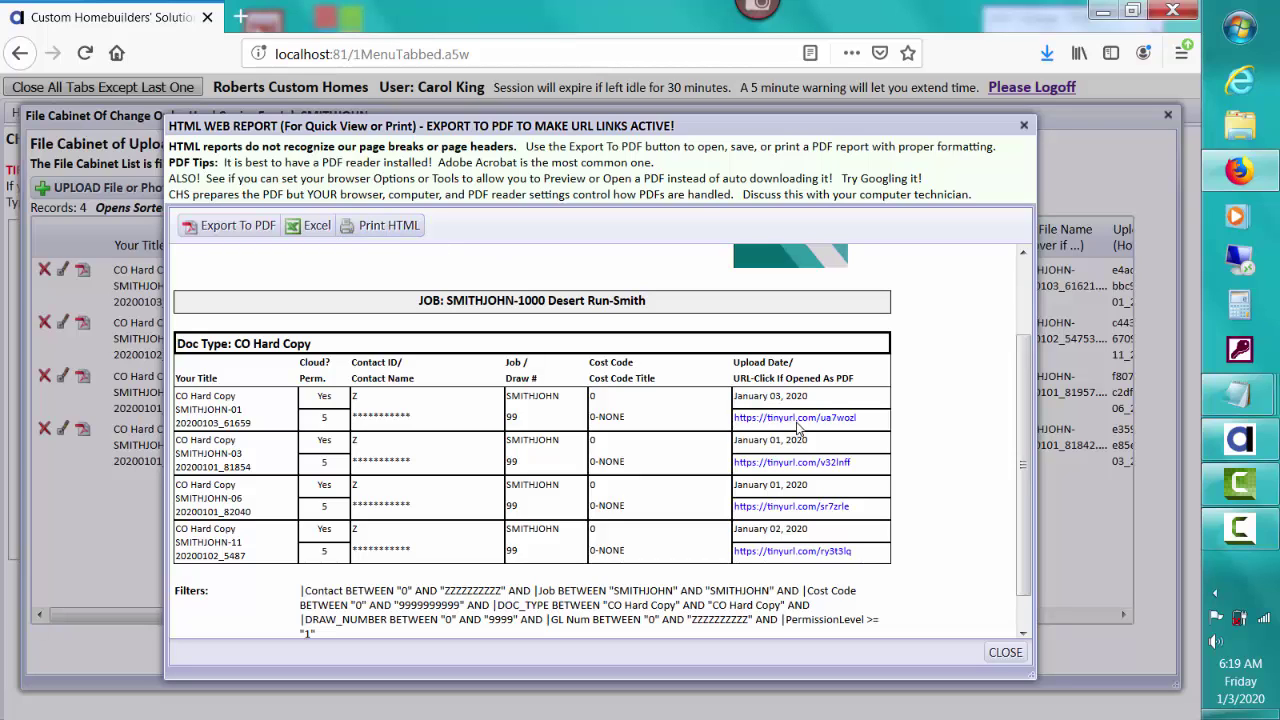
click(231, 227)
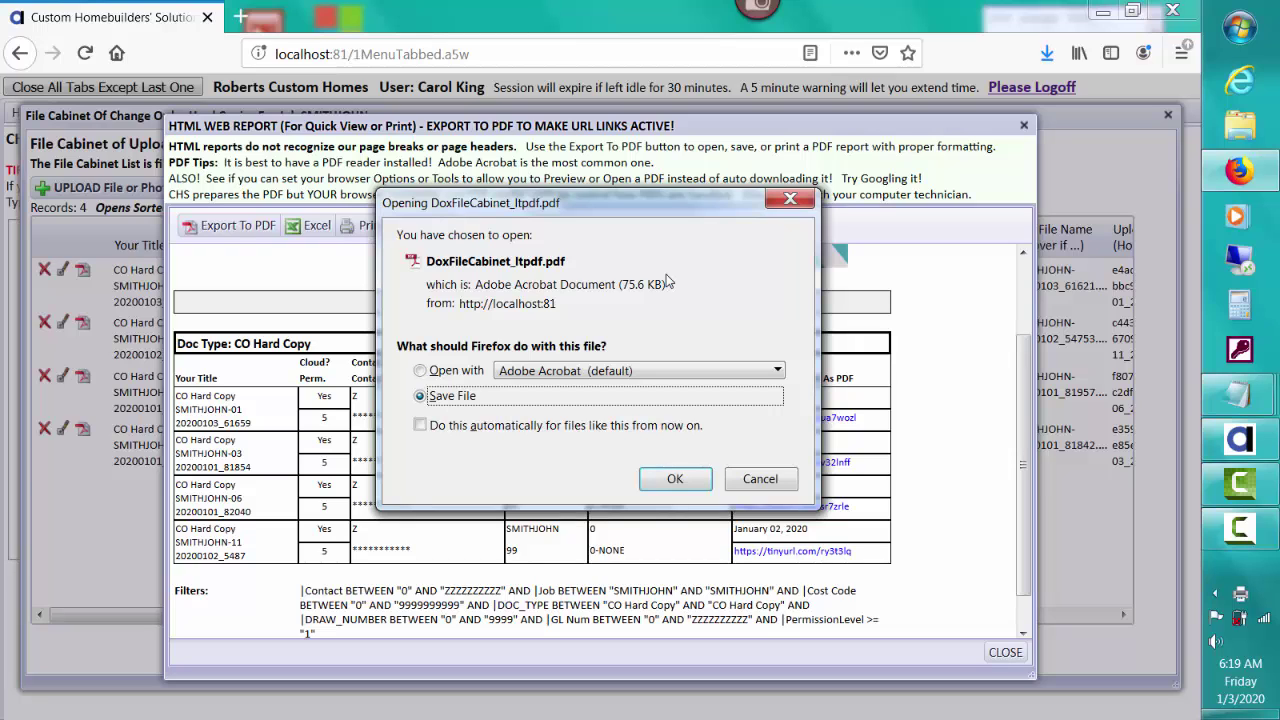
click(425, 370)
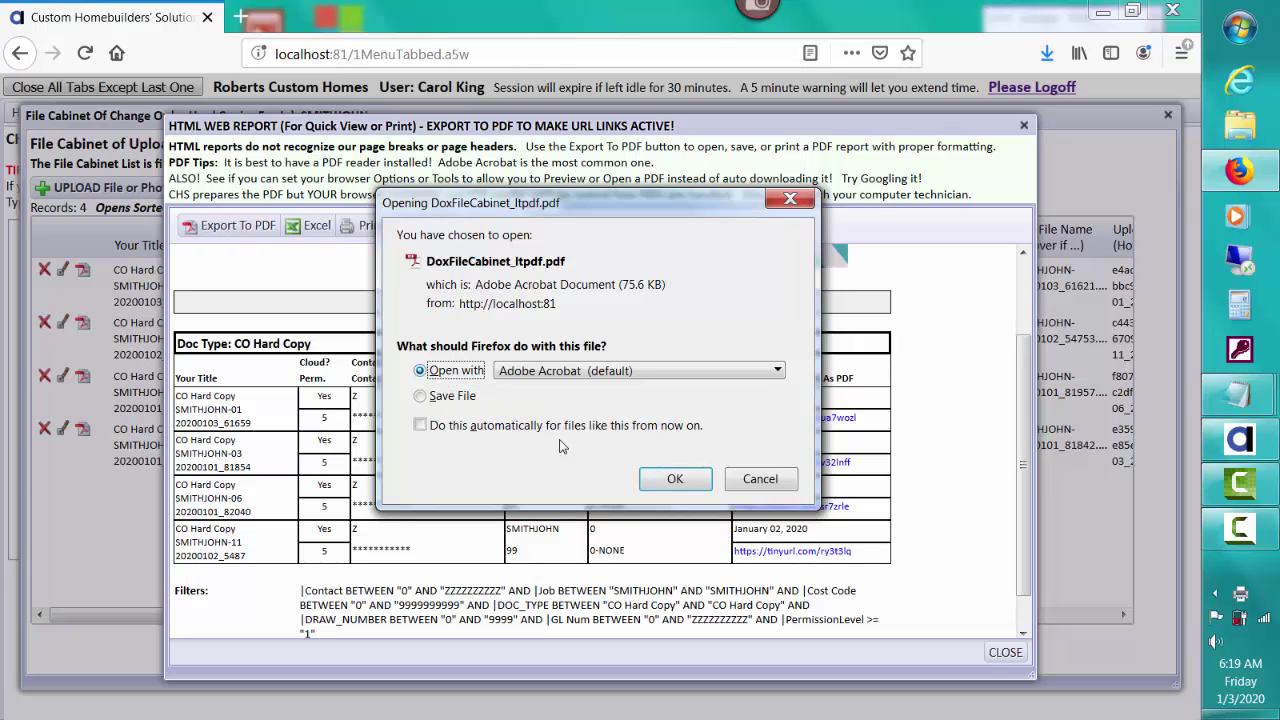
click(672, 480)
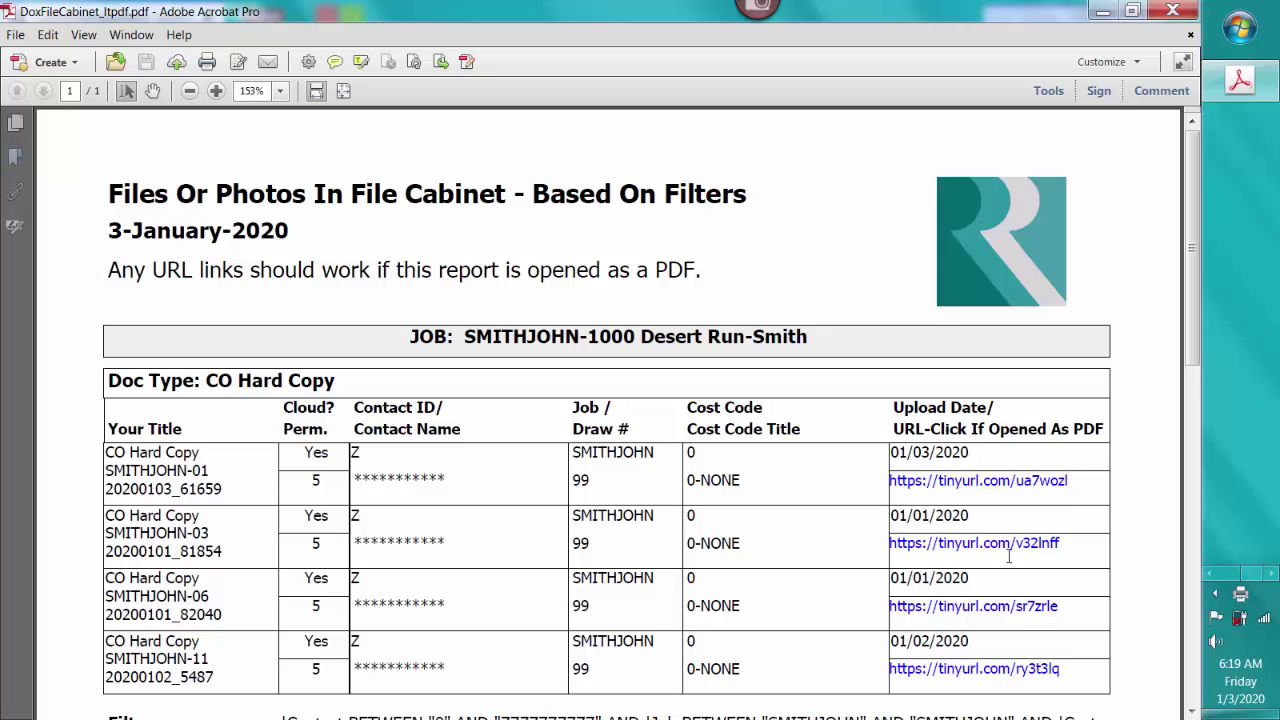
click(1008, 544)
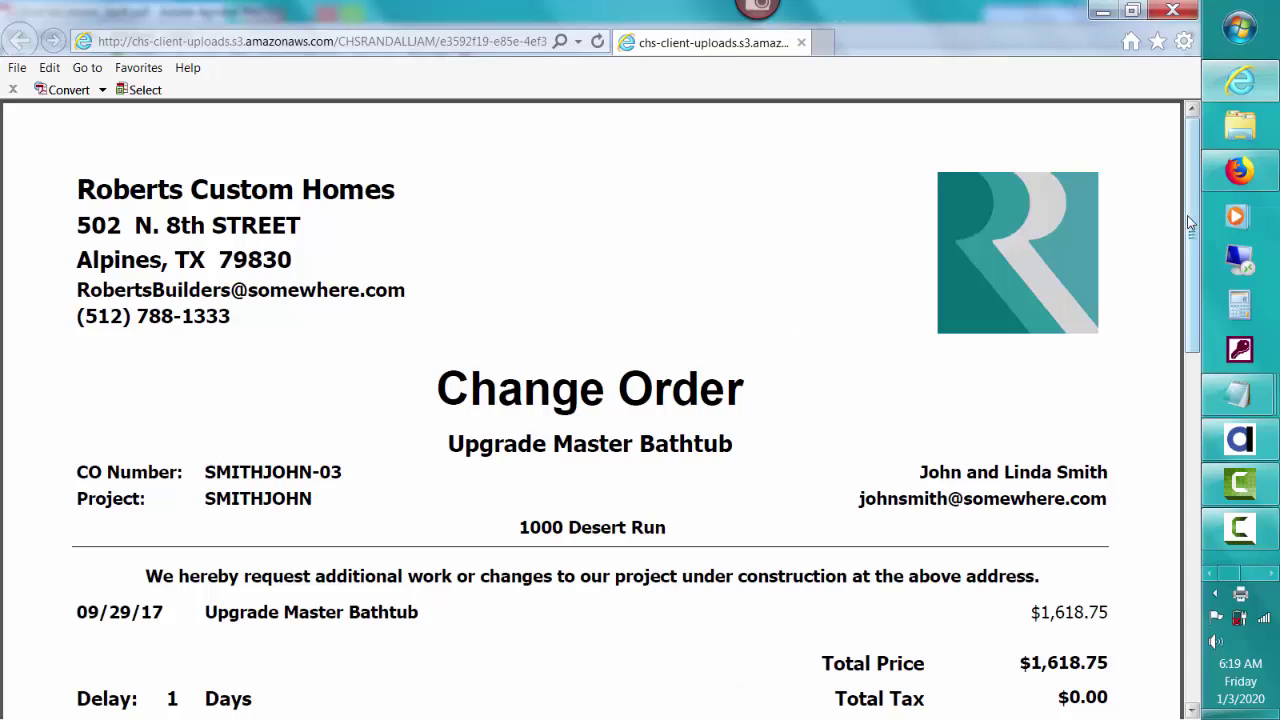
mouse_move(1190, 222)
mouse_down()
mouse_move(1205, 582)
mouse_move(1189, 165)
mouse_up()
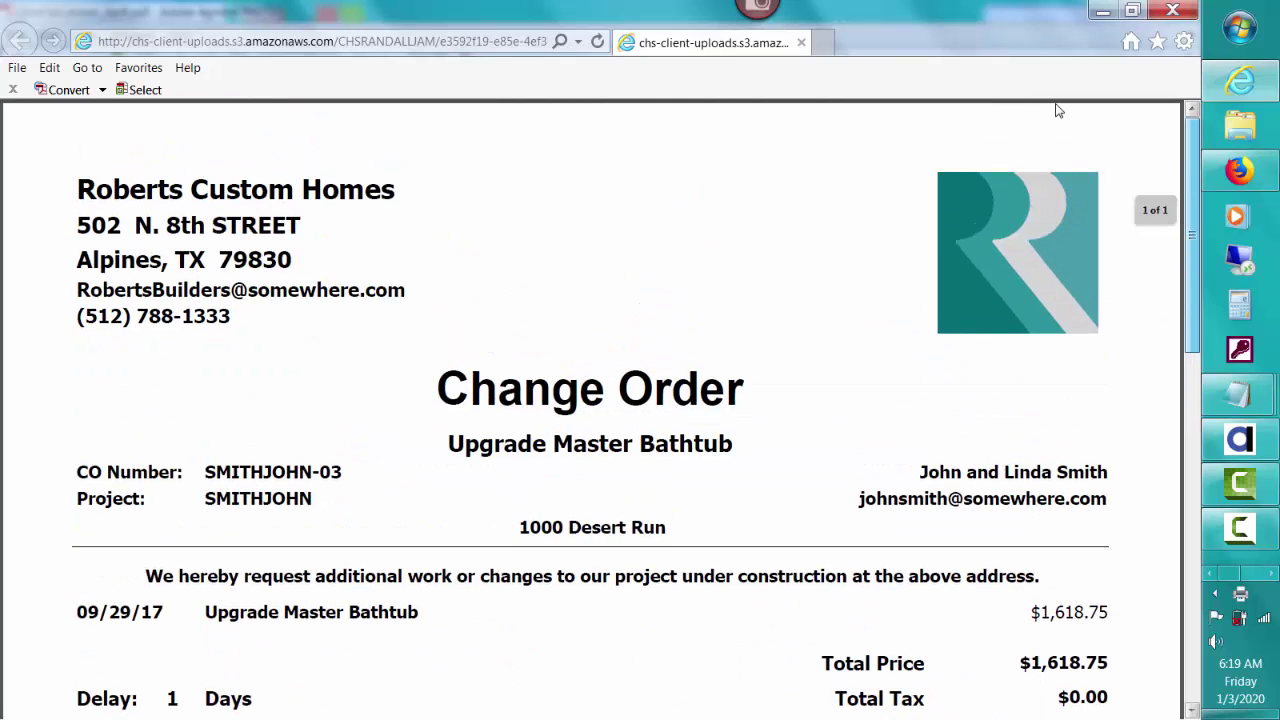
click(1168, 12)
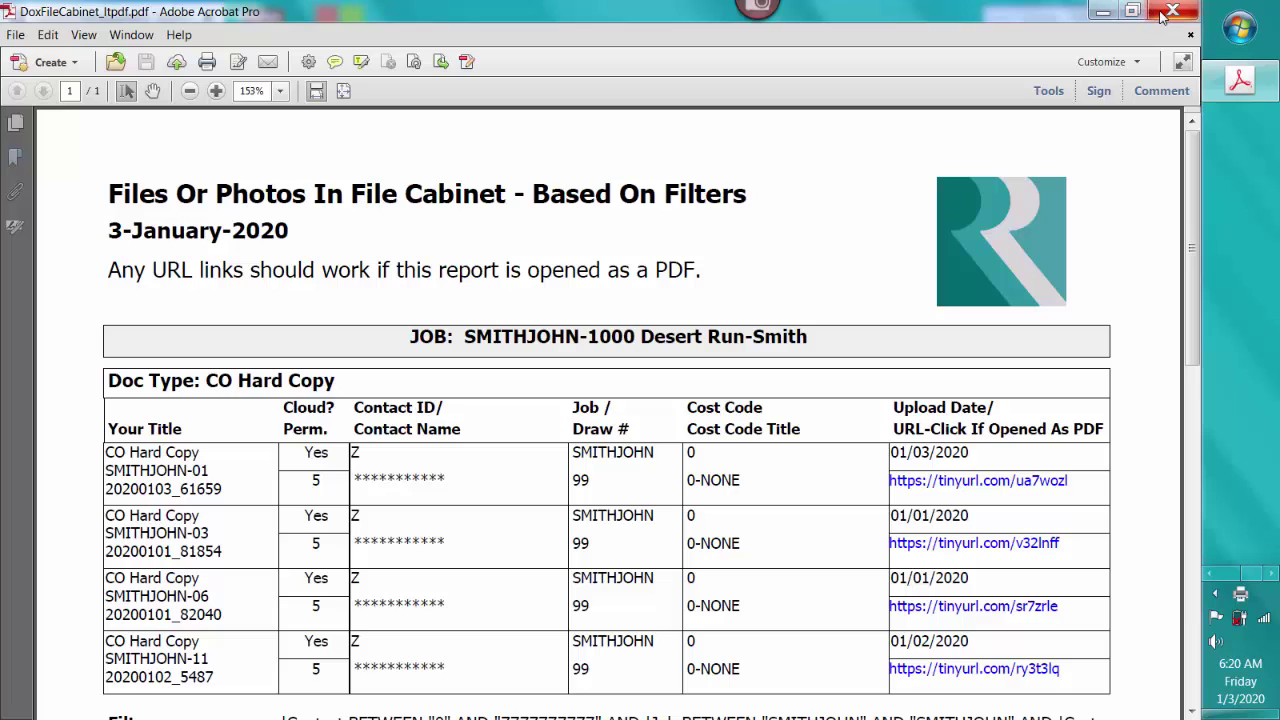
click(1168, 12)
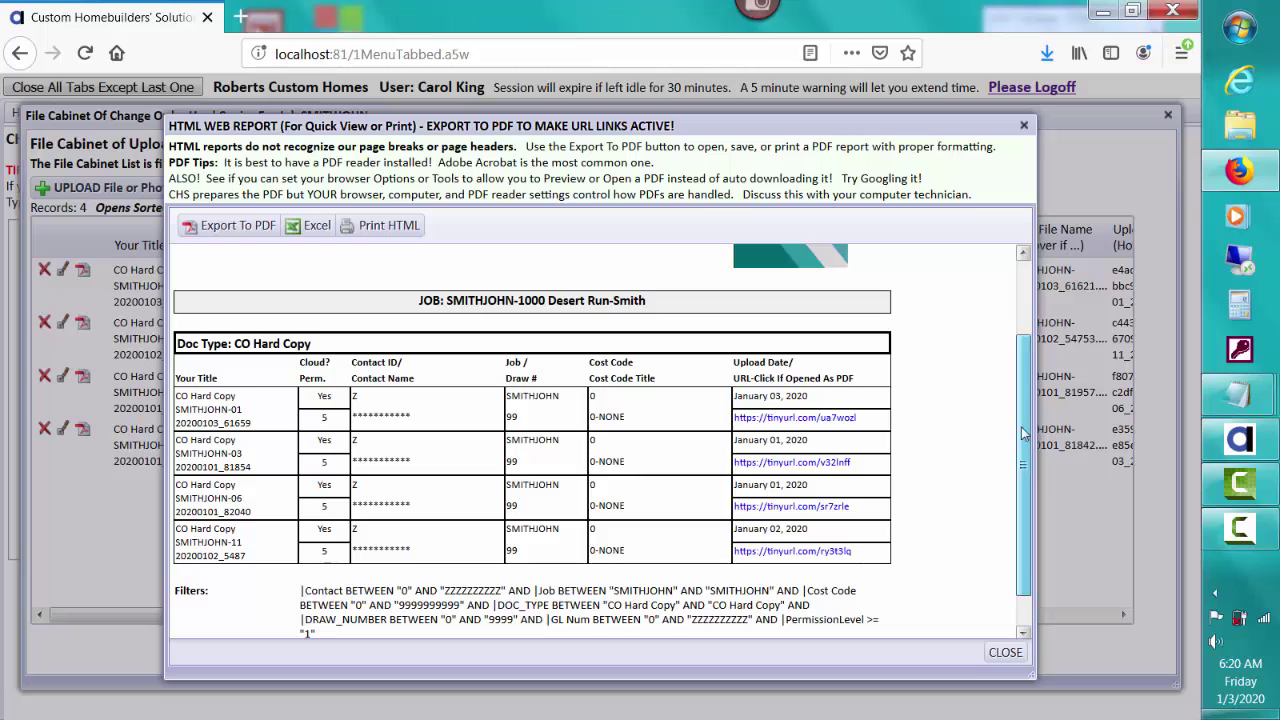
Step: Close the HTML report and the File Cabinet, returning to Print Change Order for SMITHJOHN-01
drag(1020, 423, 1020, 457)
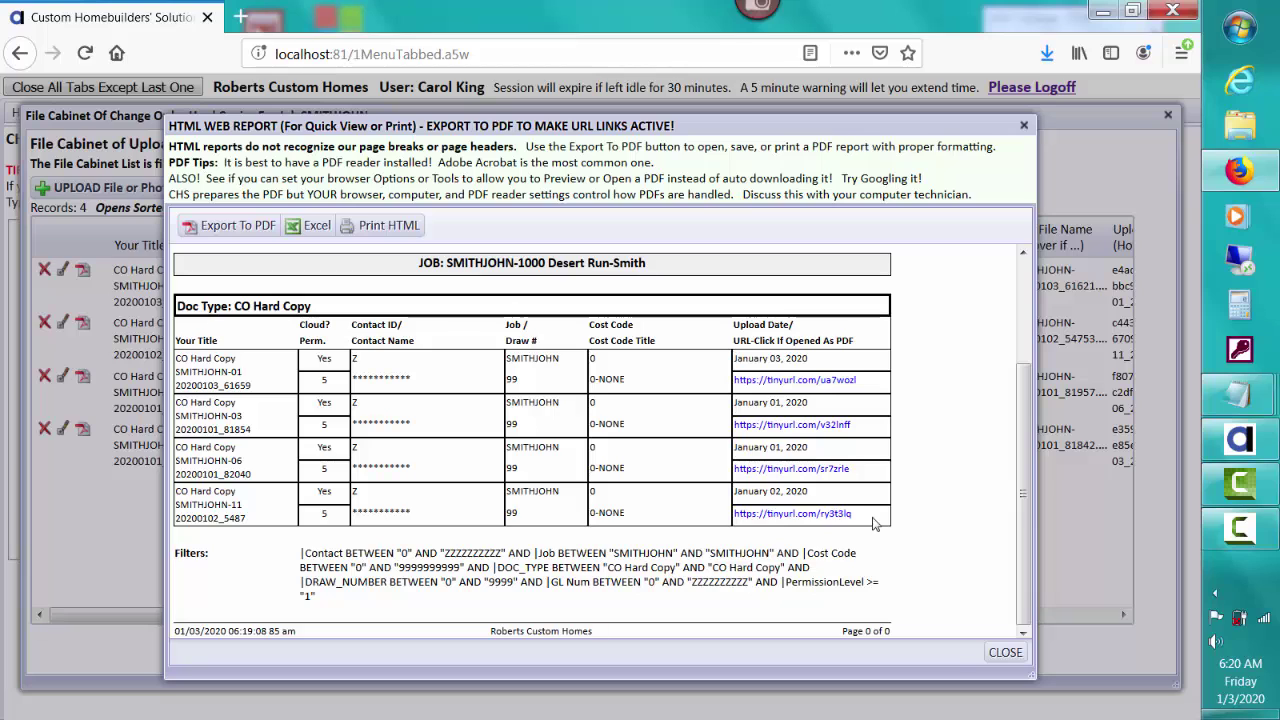
click(1006, 652)
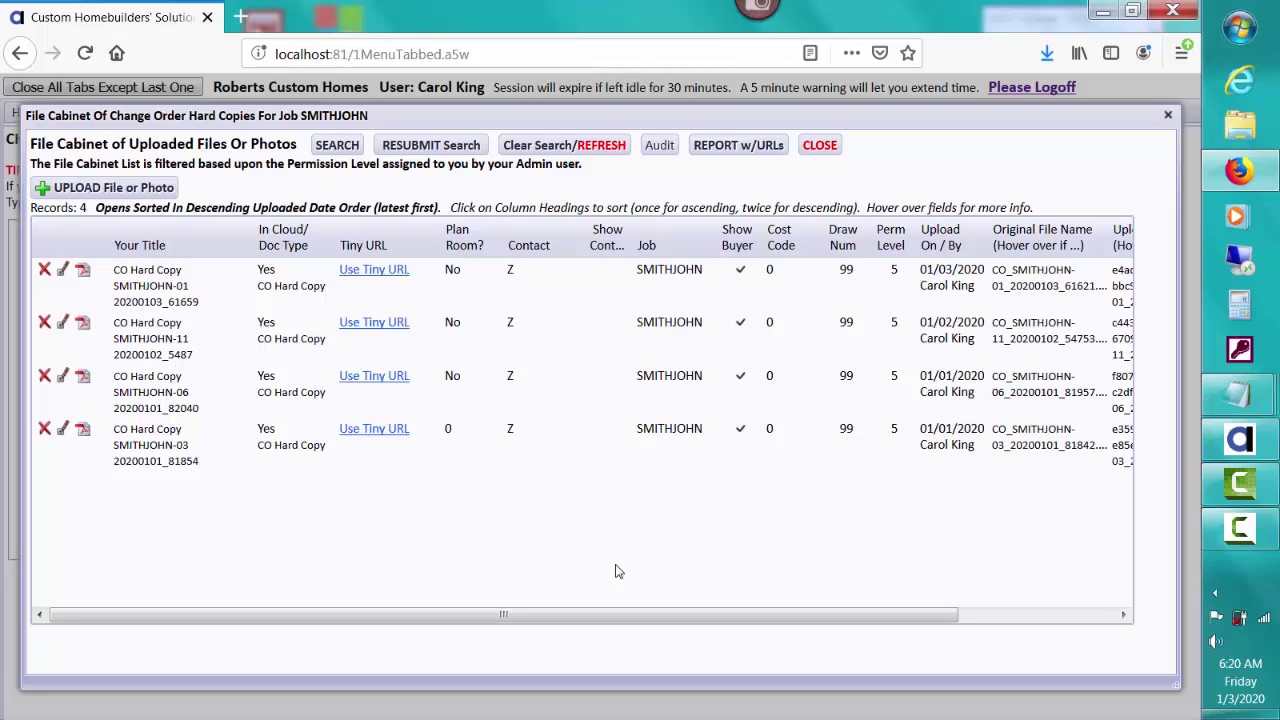
click(822, 154)
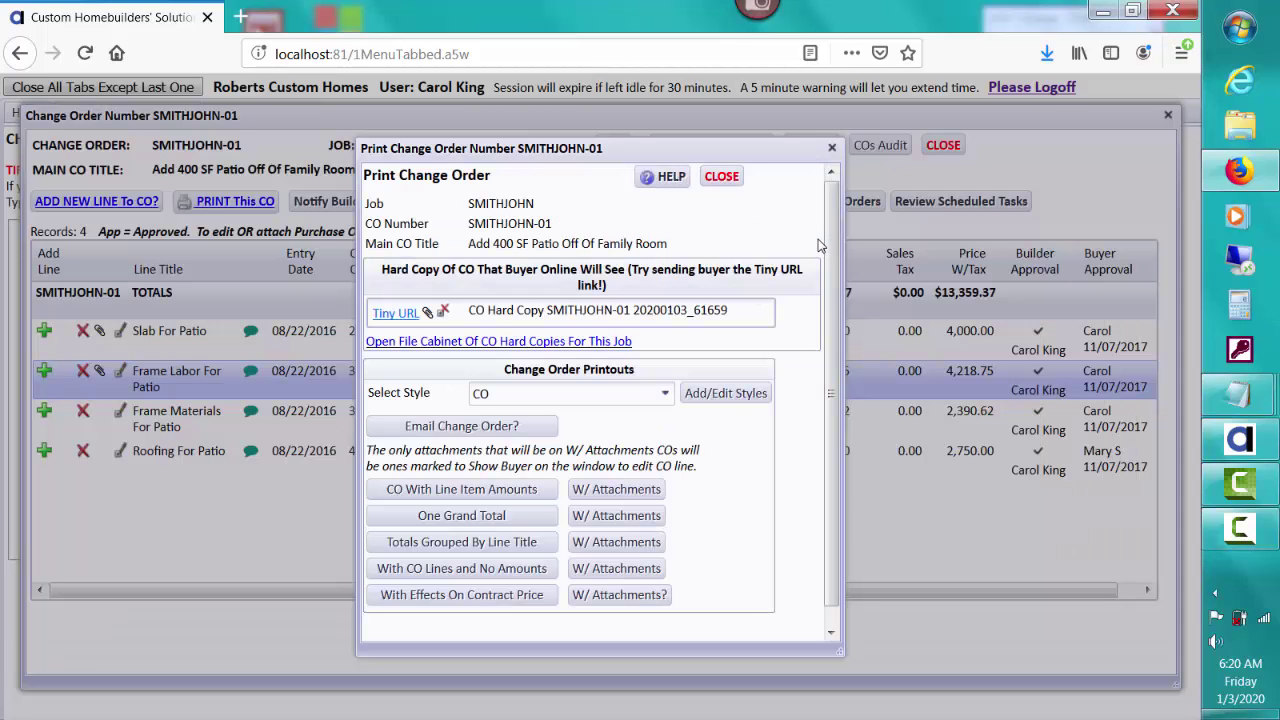